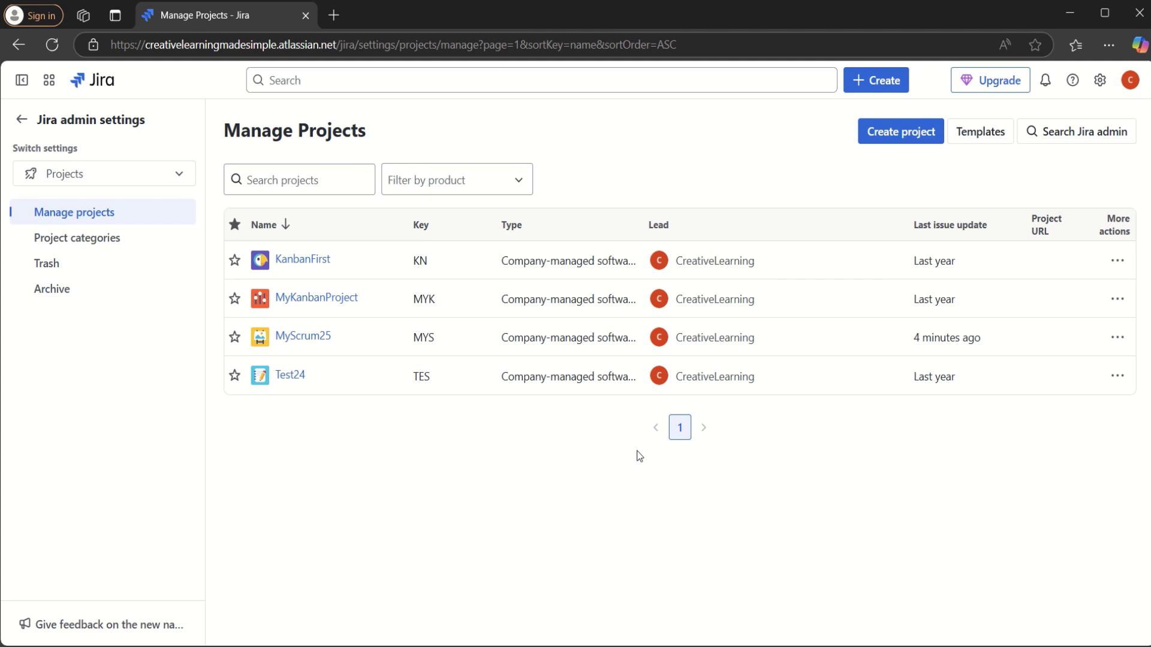
- Open the MyScrum25 project and review its backlog and its full issue list down to the last issue
left_click(304, 338)
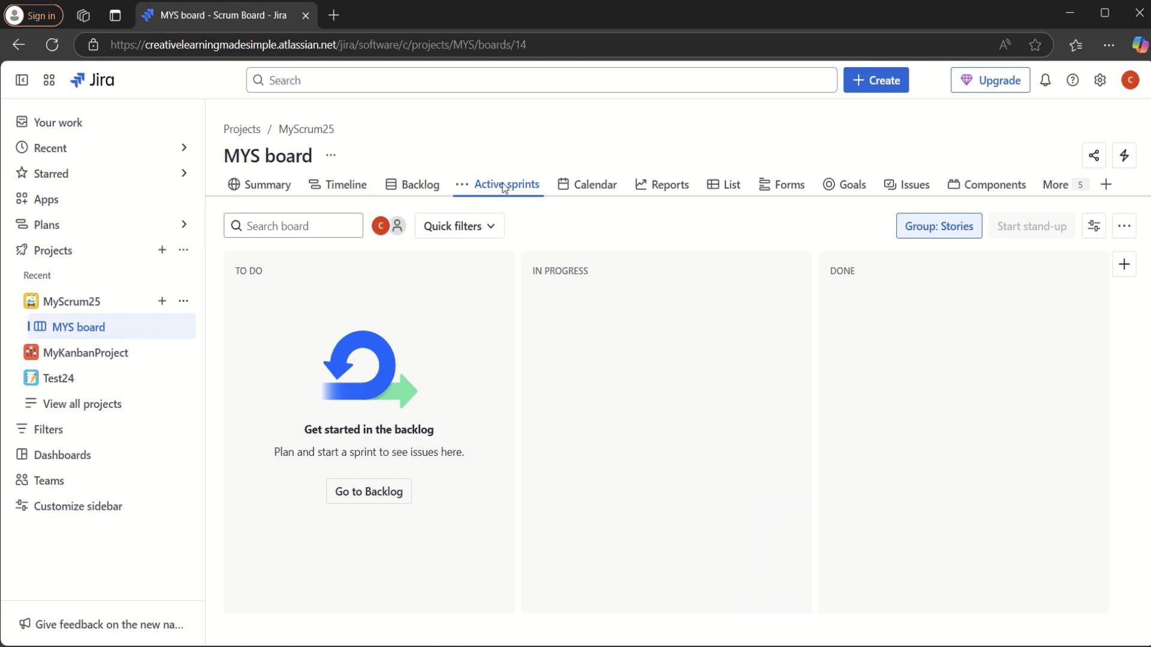
left_click(421, 186)
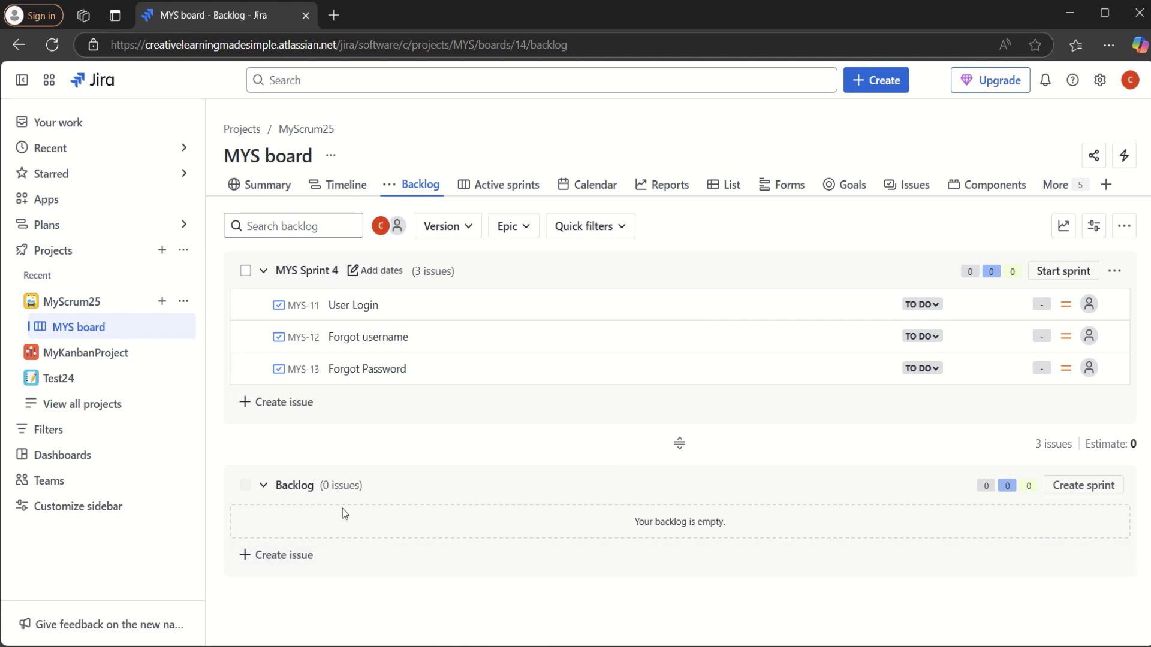
left_click(727, 185)
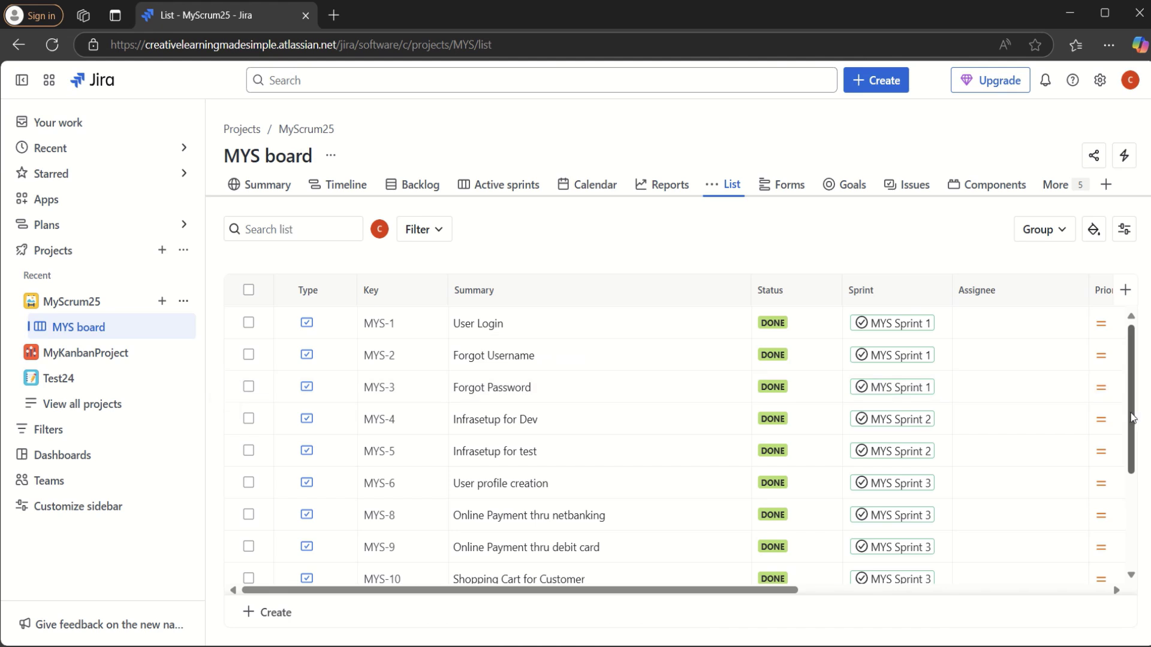
scroll(1138, 467, "down", 3)
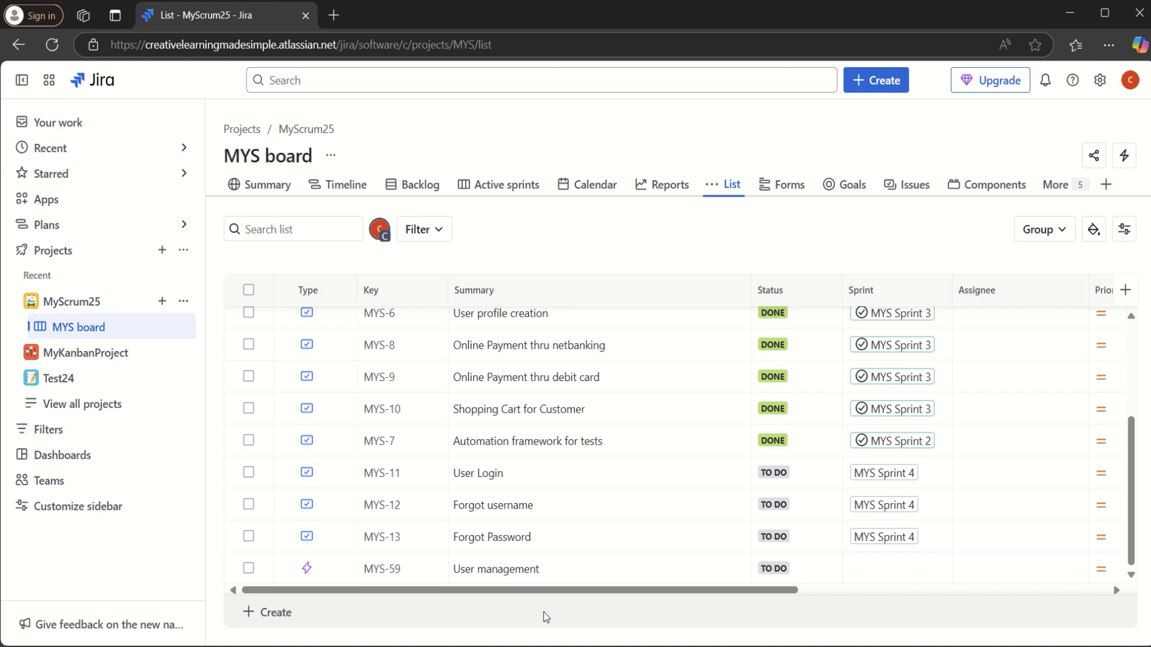
- Switch to ImportStoriesinJIRA.csv in Excel and review the Online Payments epic's name, summary, description and issue type
mouse_move(775, 646)
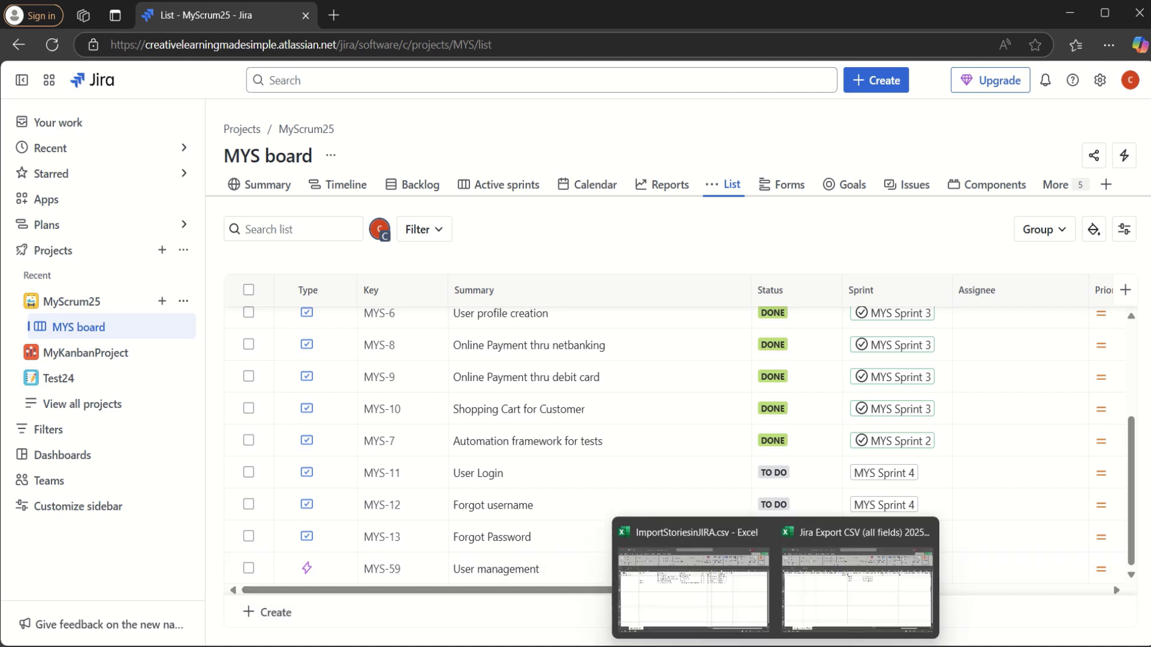
left_click(713, 611)
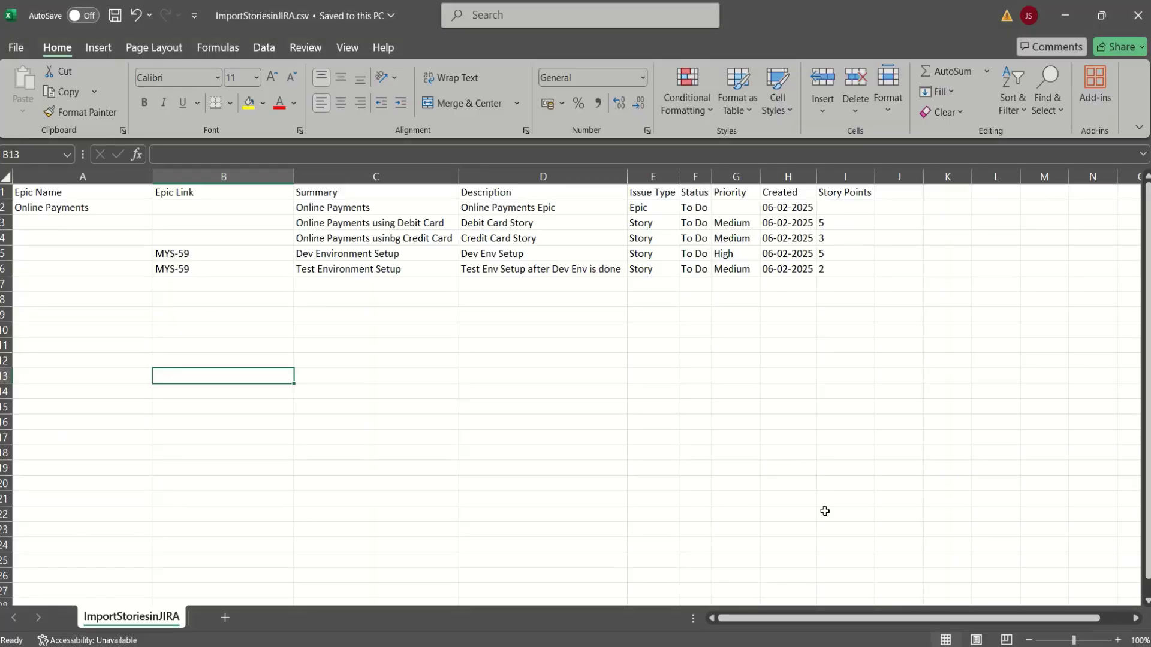
left_click(93, 208)
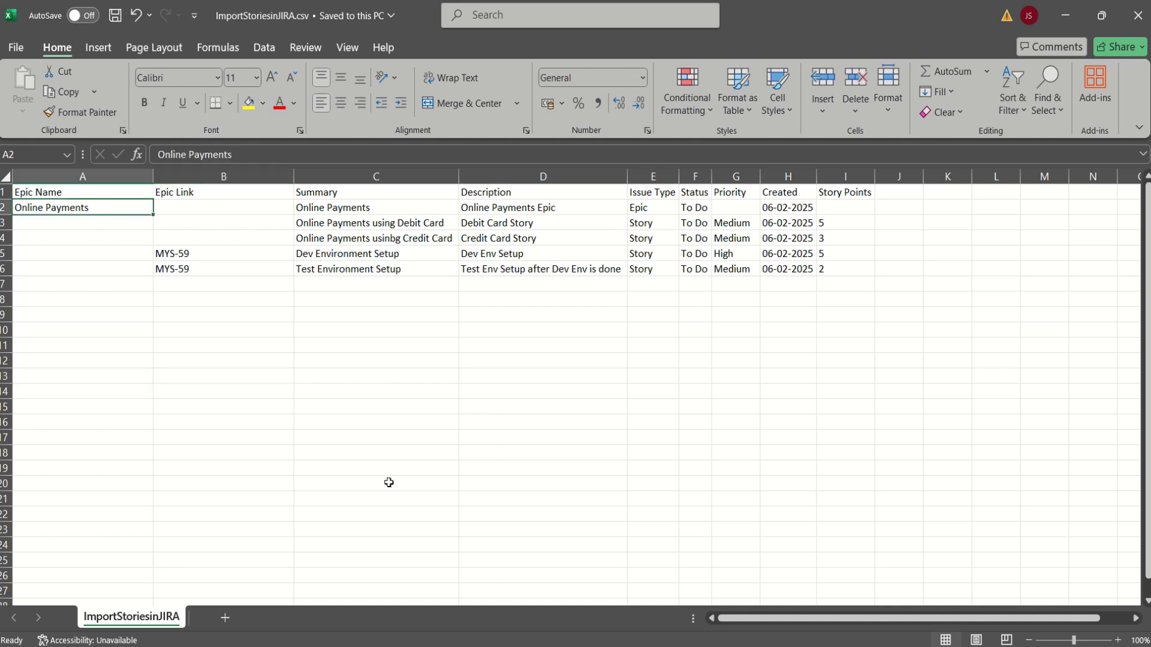
left_click(351, 211)
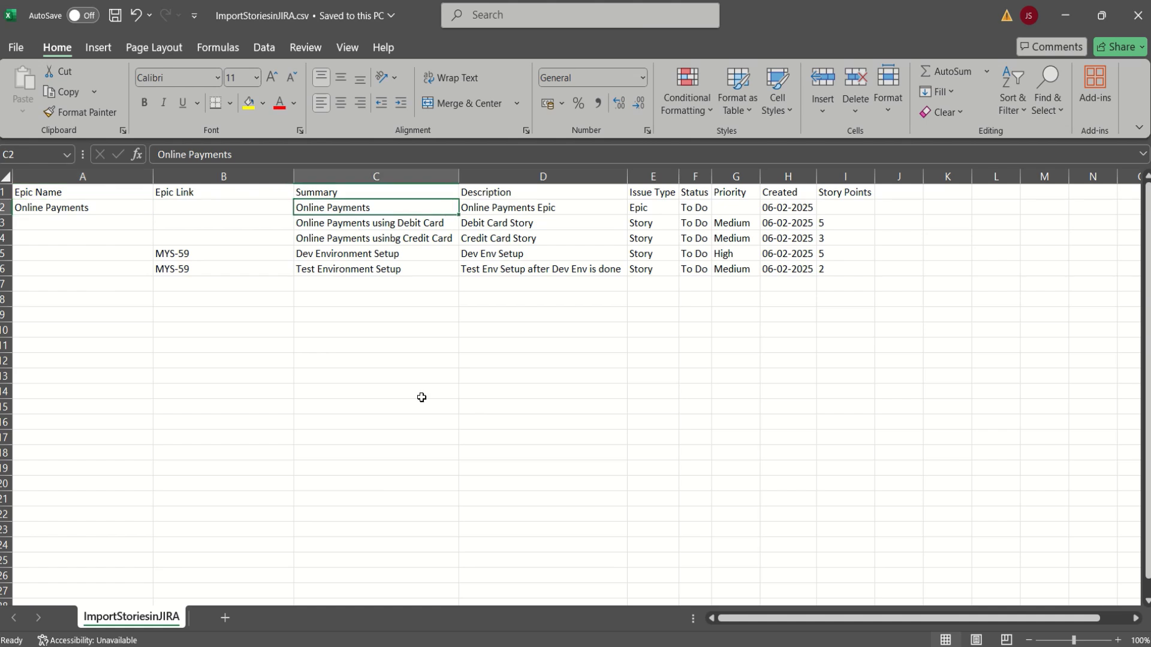
left_click(531, 210)
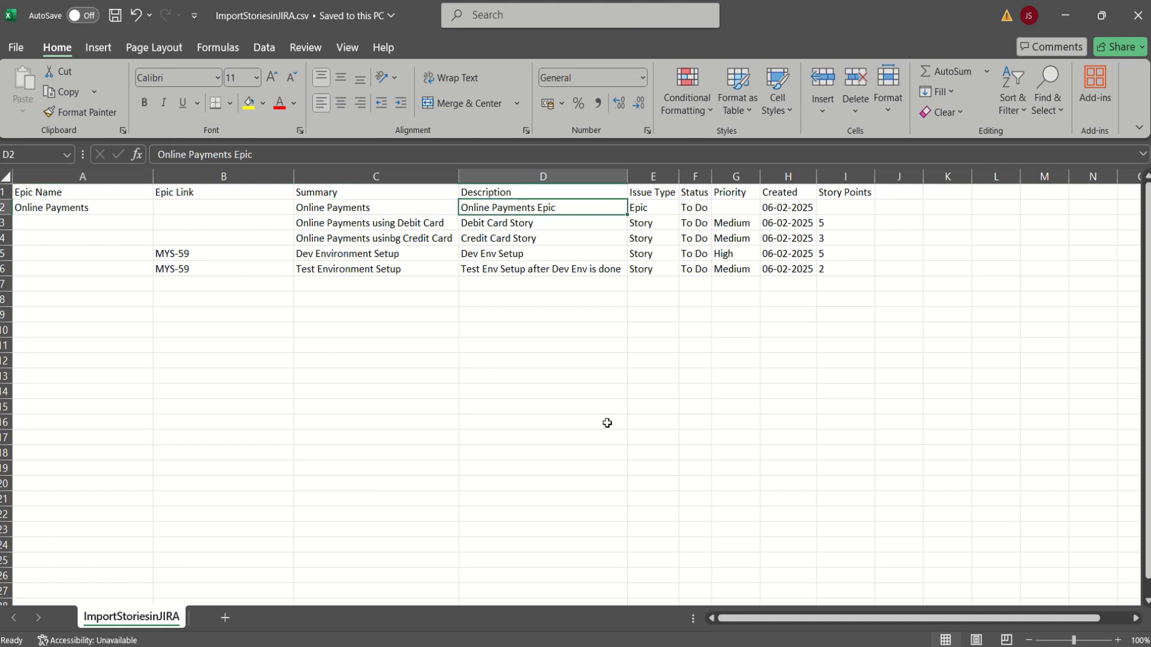
left_click(663, 210)
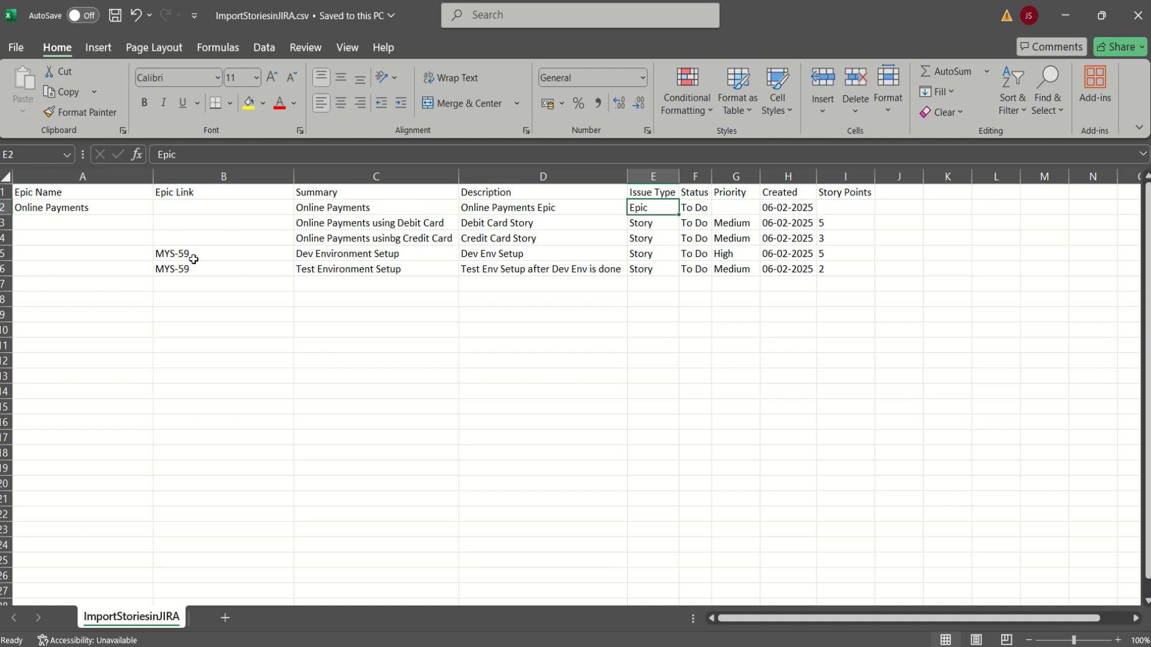
- Check the User management epic's key in the Jira issue list, and return to the CSV in Excel to compare its Epic Link values
mouse_move(681, 644)
left_click(680, 547)
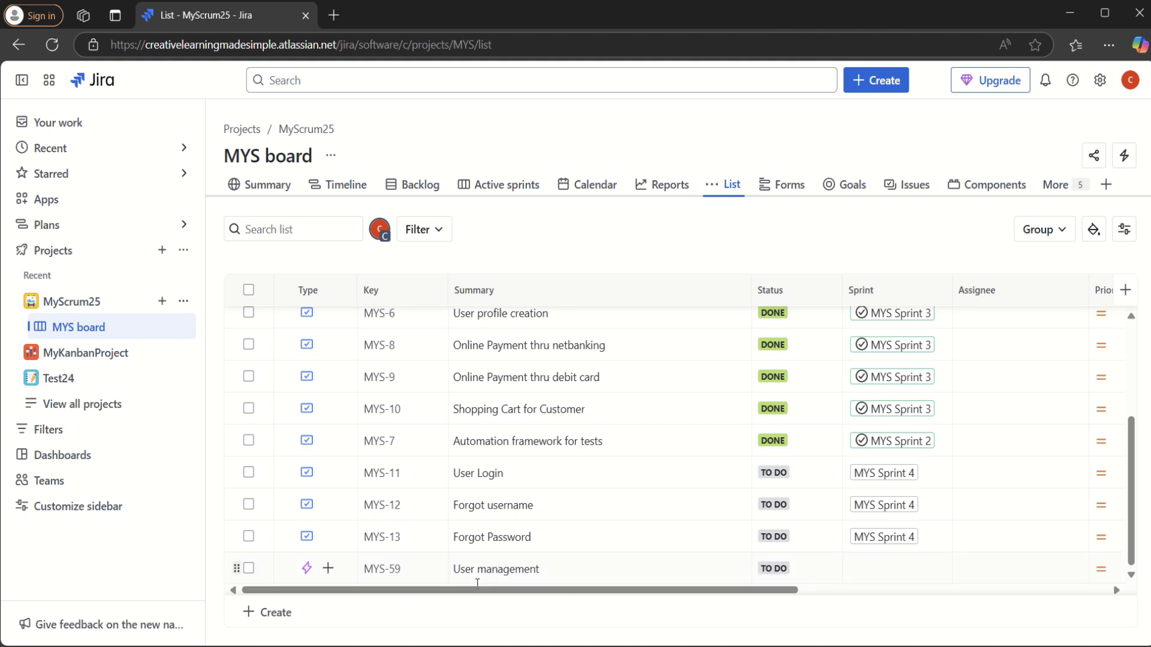
mouse_move(775, 644)
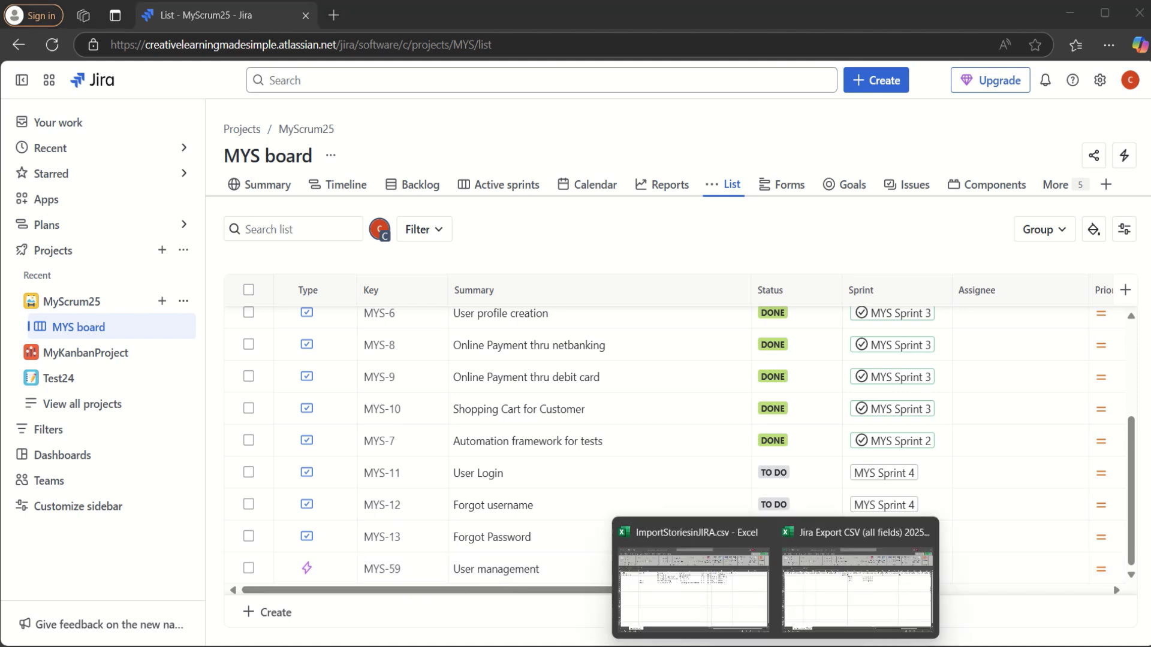
left_click(731, 599)
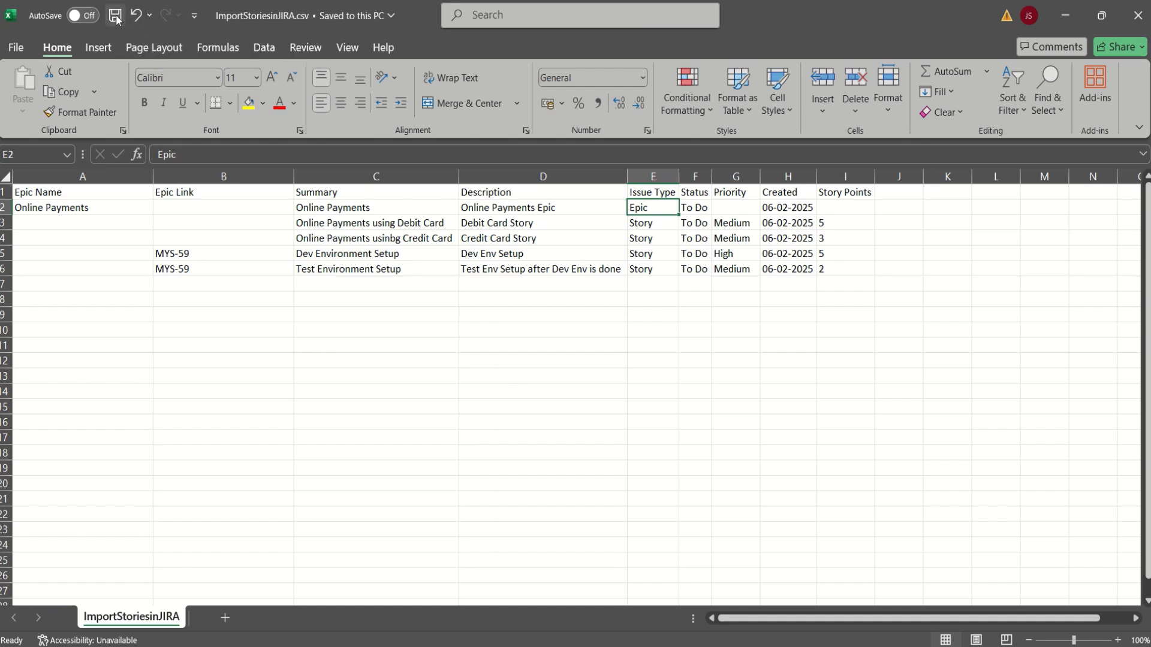
- Switch back to Jira and start importing issues from CSV from the MyScrum25 project's issues view
left_click(709, 645)
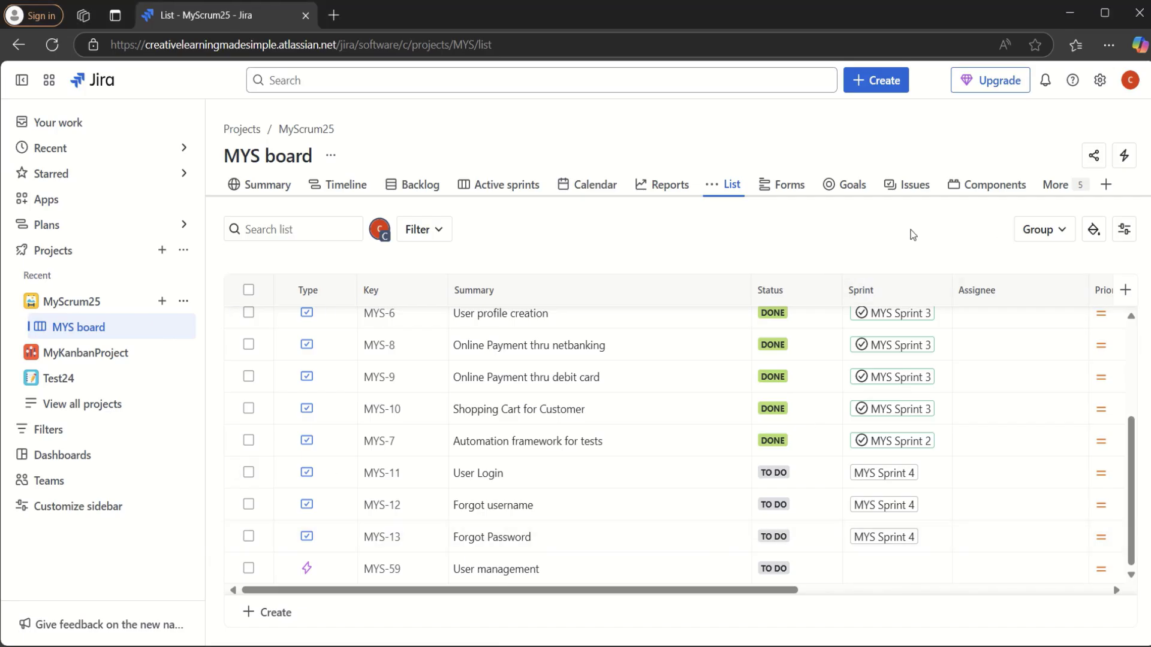
left_click(914, 186)
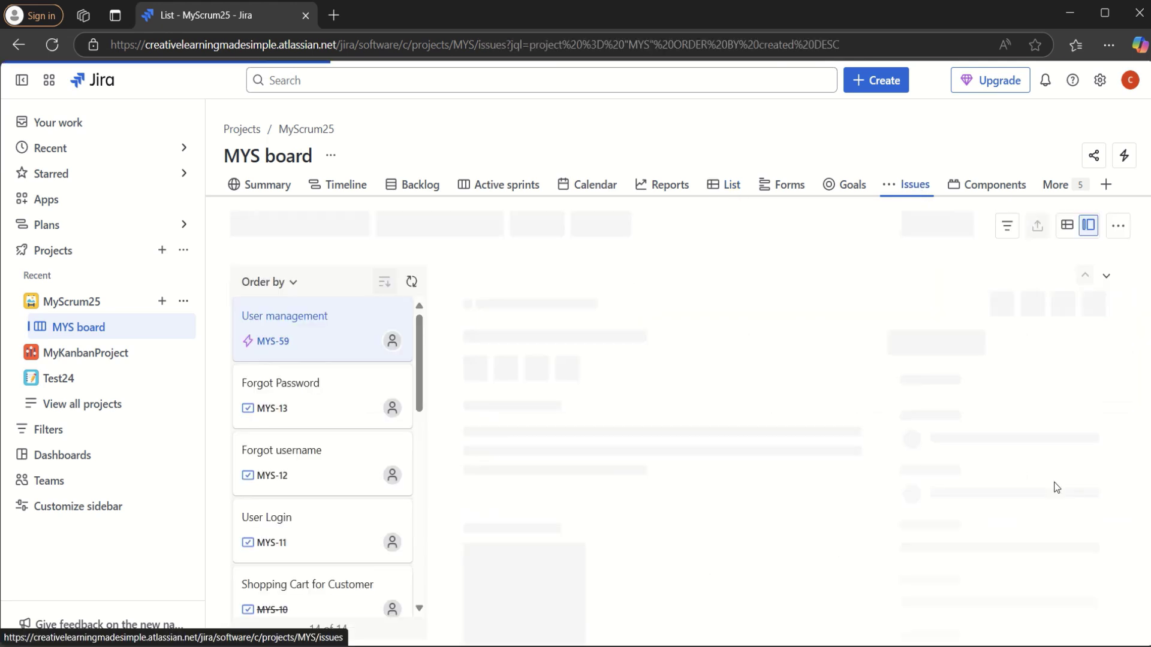
left_click(1119, 230)
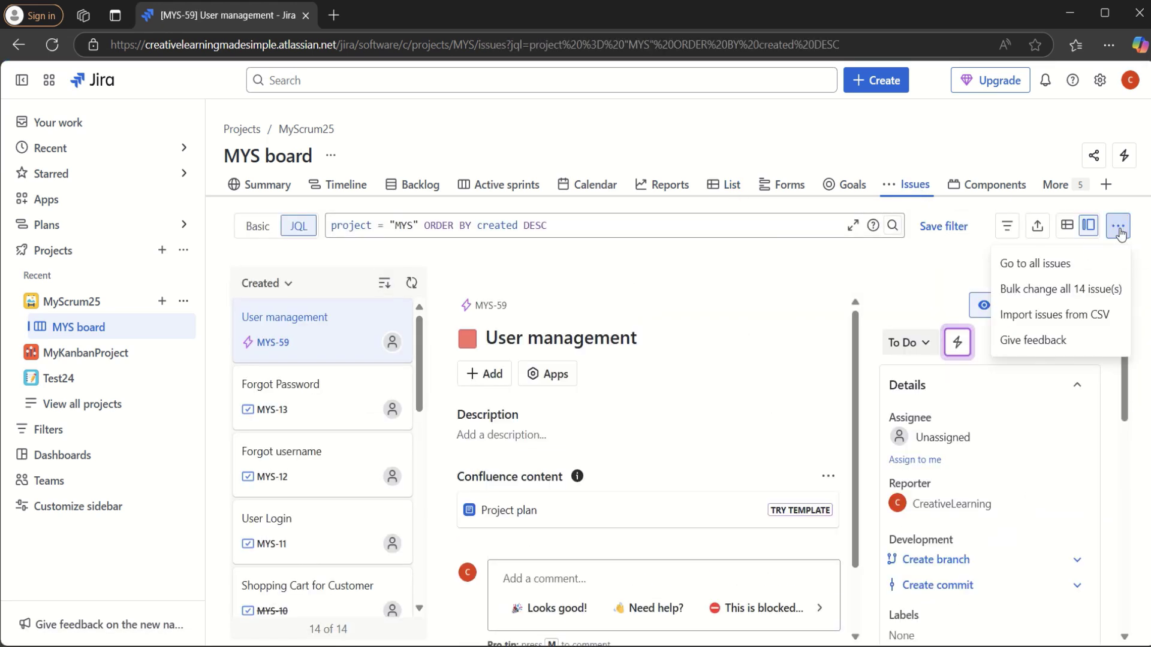
left_click(1054, 314)
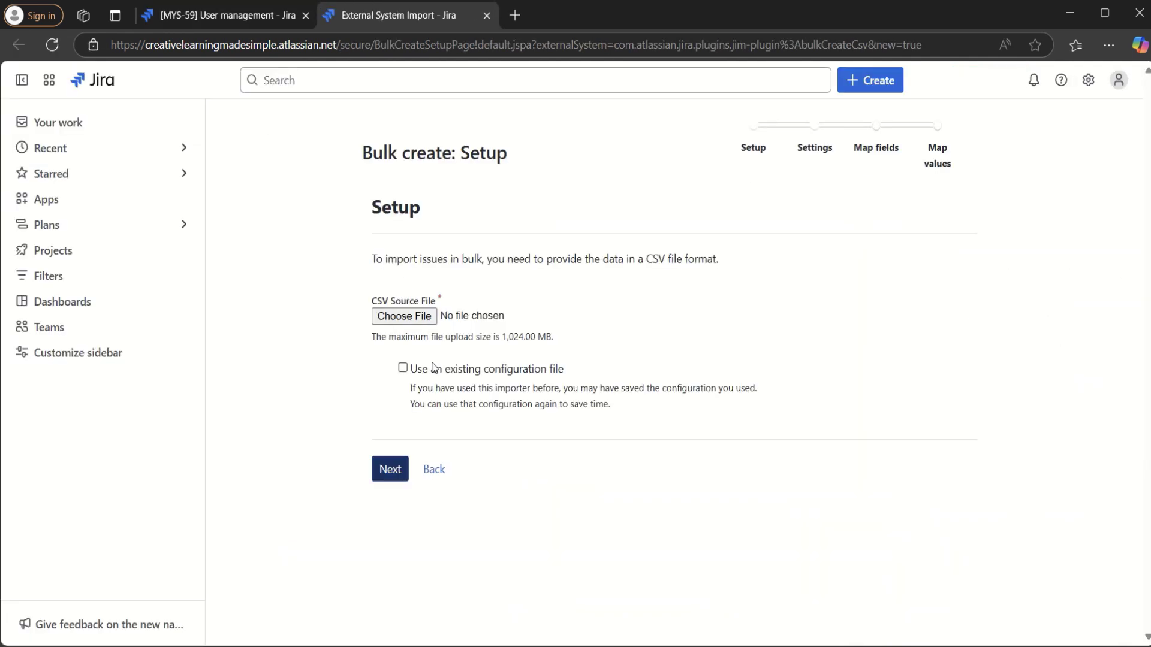
- Choose ImportStoriesinJIRA.csv from Downloads as the CSV source file and proceed to the import settings
left_click(420, 319)
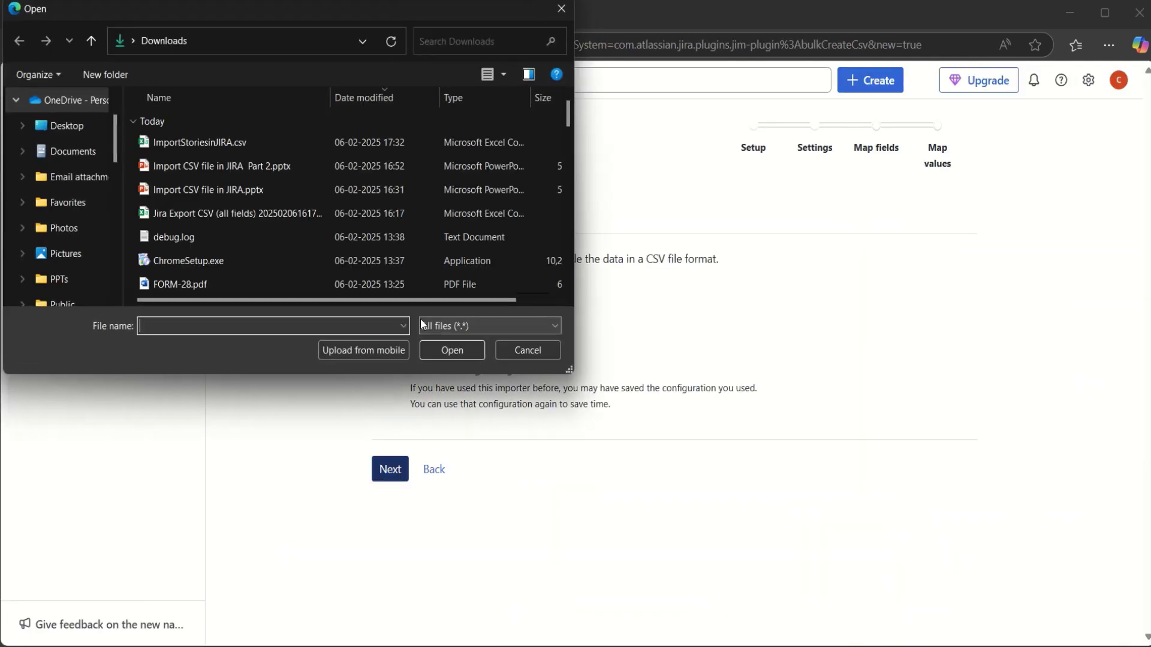
double_click(227, 142)
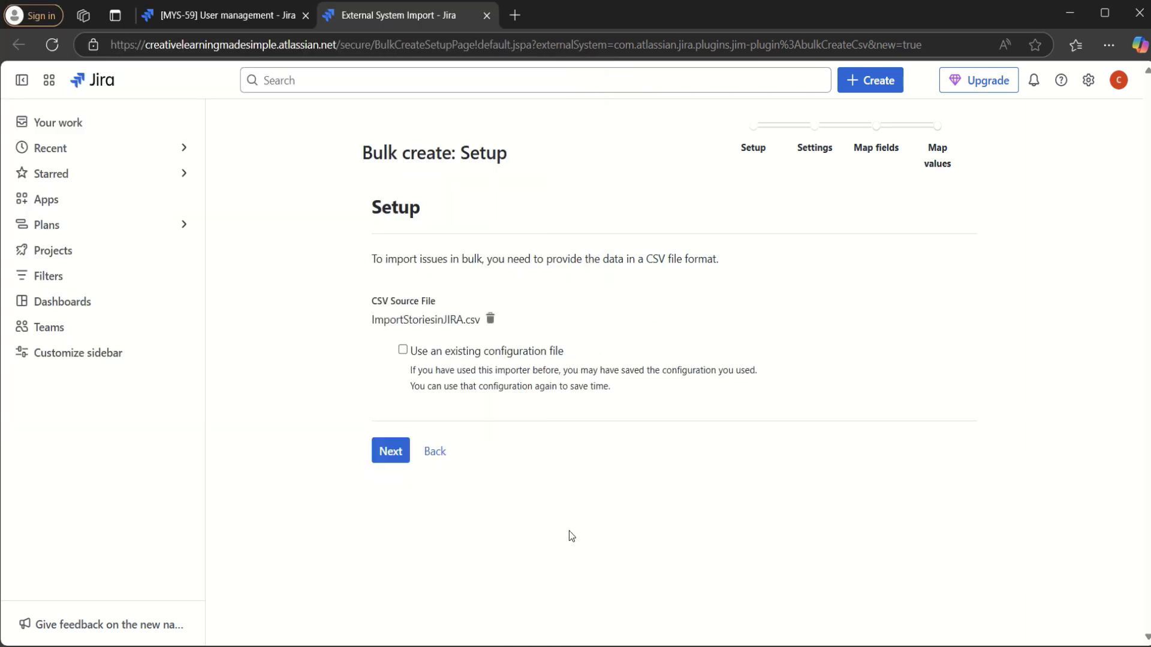
left_click(393, 453)
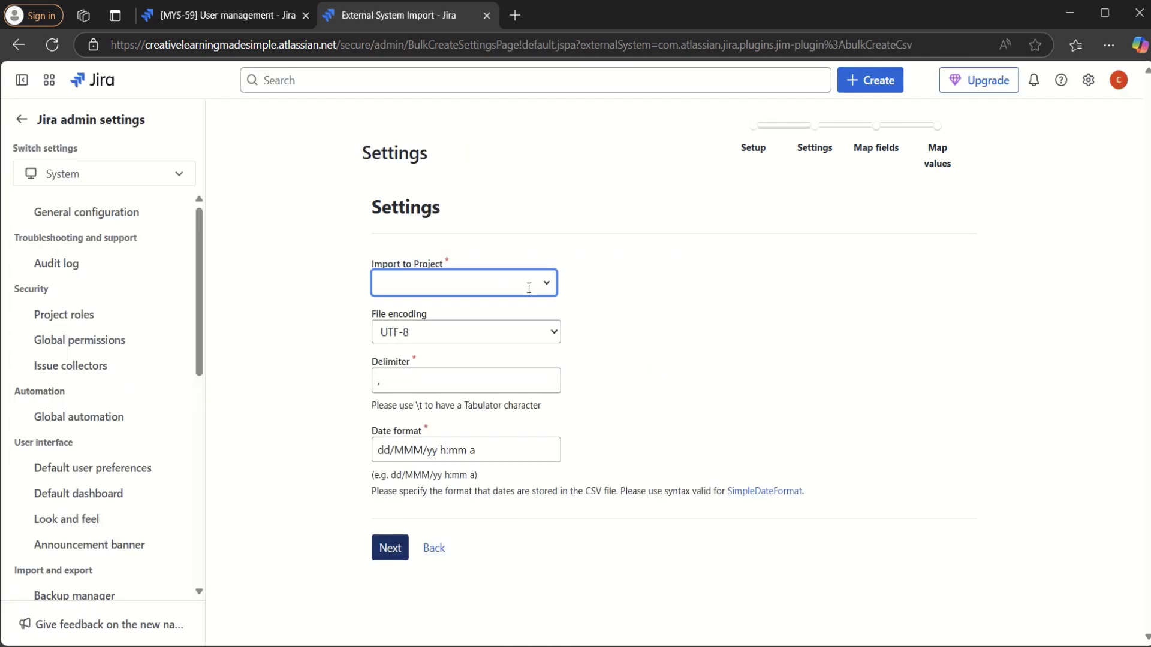
- Set MyScrum25 [MYS] as the project to import into and proceed to field mapping
left_click(549, 285)
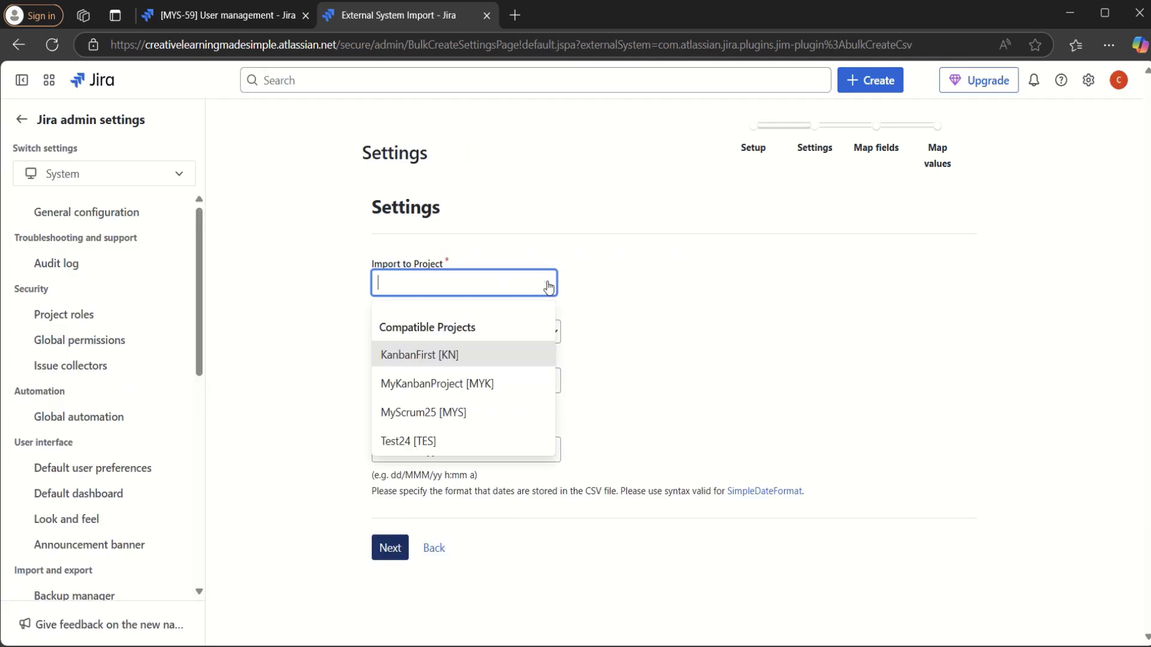
left_click(456, 418)
left_click(395, 557)
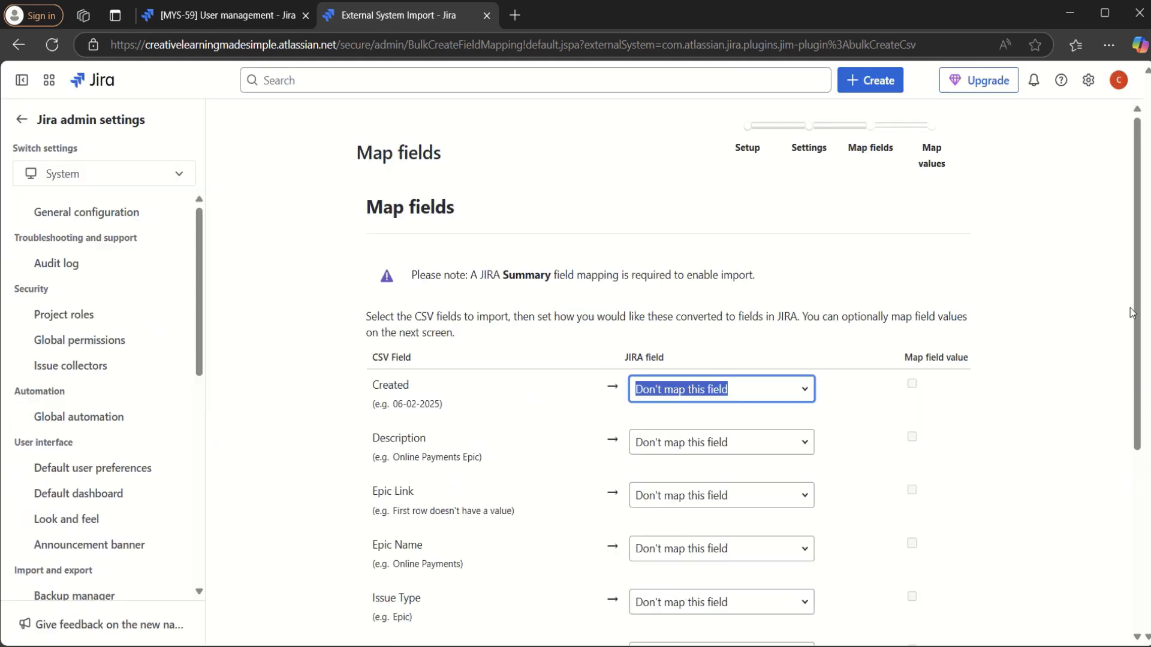
- Map the CSV Summary field to the JIRA Summary field
scroll(1141, 301, "down", 4)
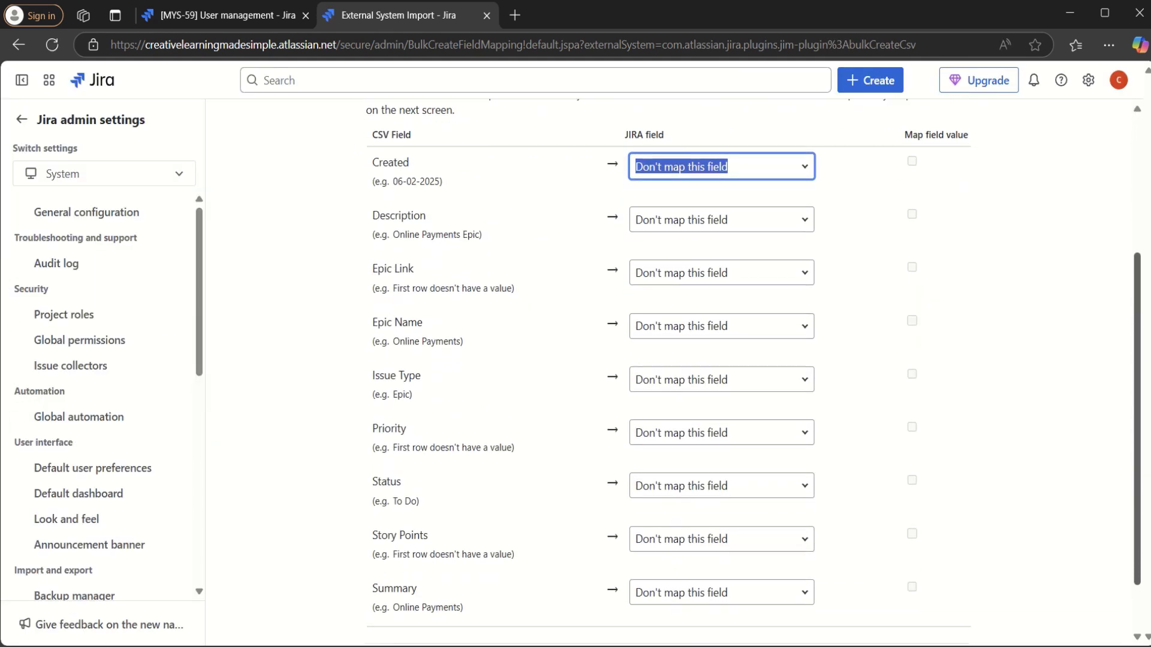
scroll(547, 159, "up", 2)
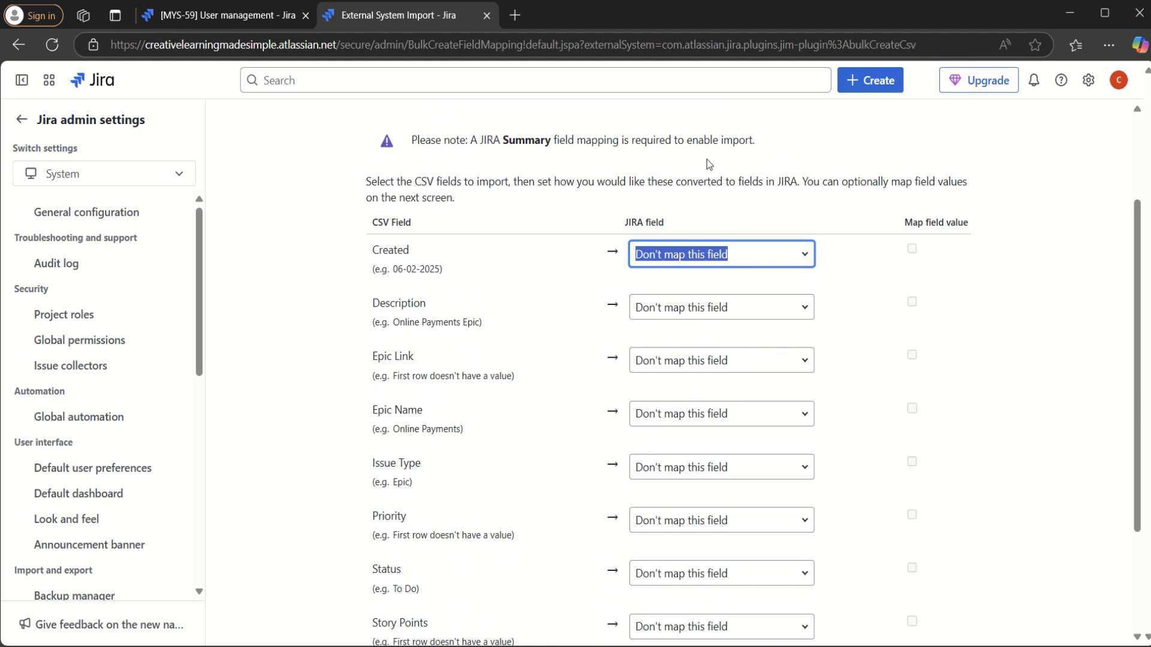
scroll(1141, 405, "down", 3)
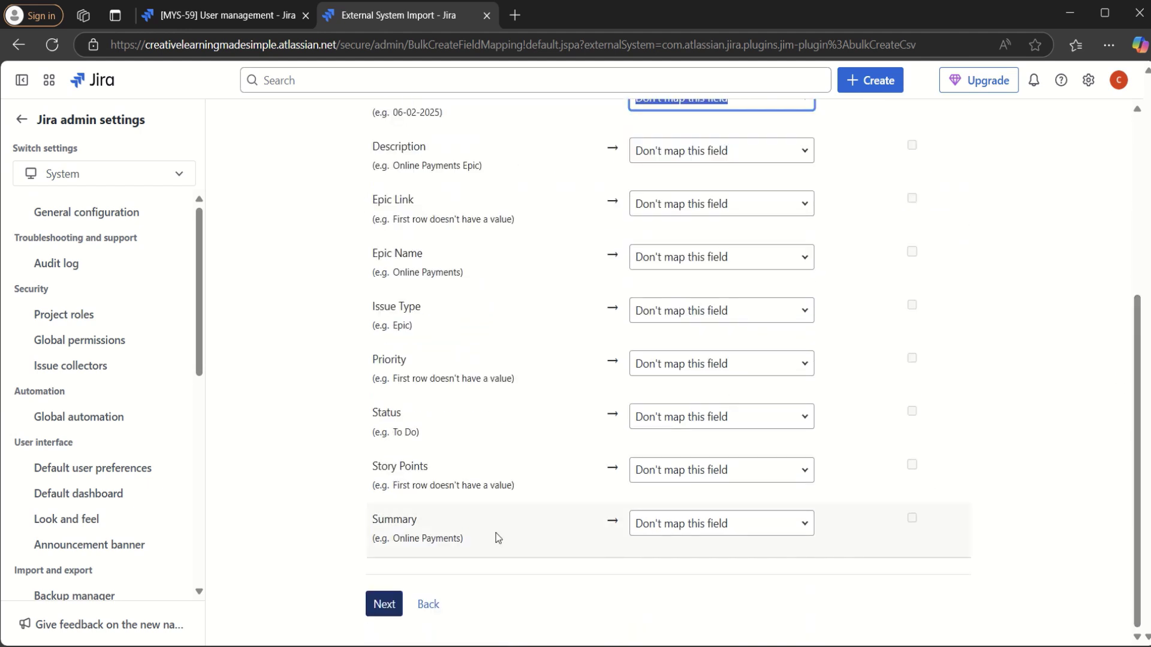
left_click(807, 525)
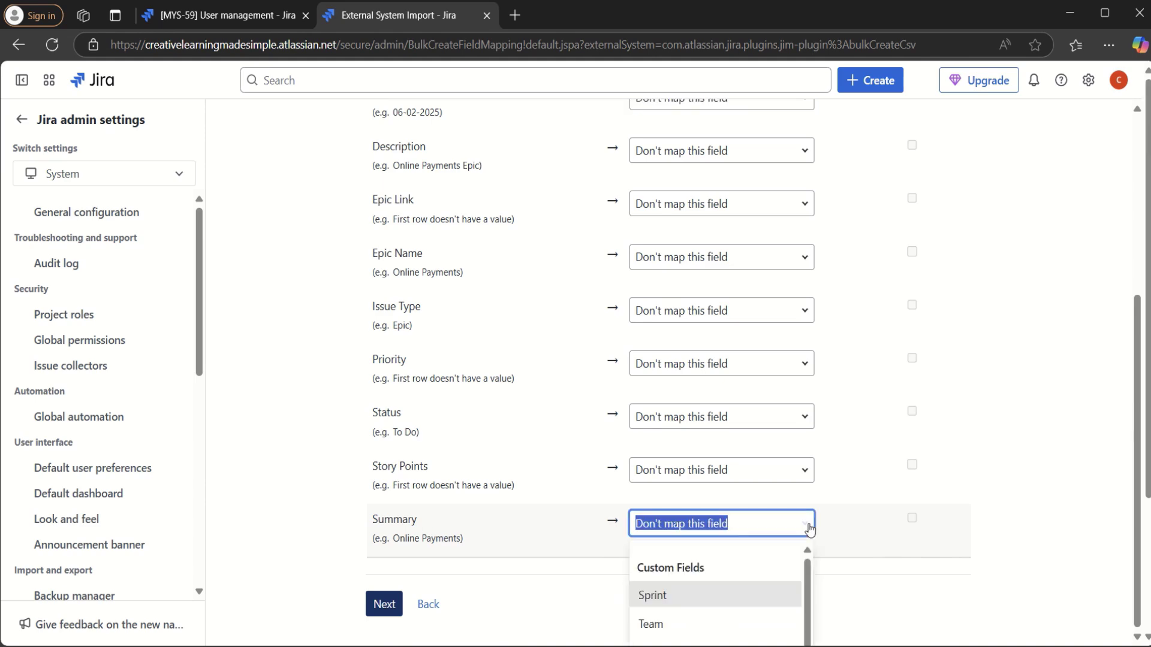
scroll(1140, 521, "down", 3)
left_click(690, 561)
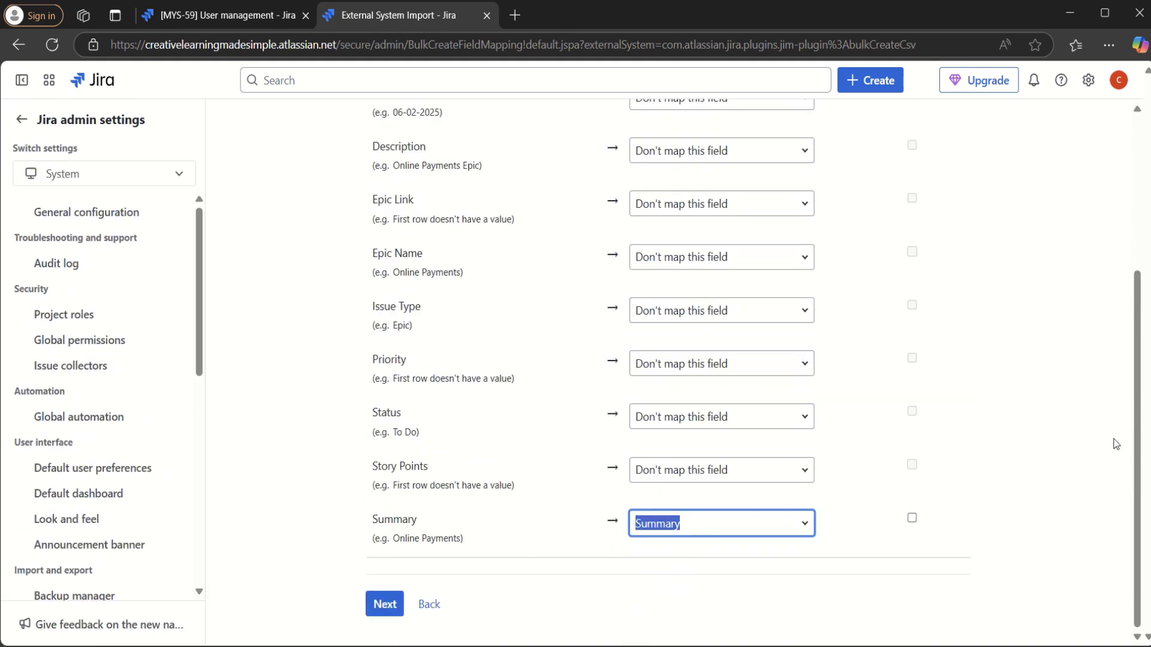
- Check the available JIRA fields for a match to the CSV's Epic Link and Epic Name, leaving both unmapped
left_click_drag(1144, 417, 1146, 335)
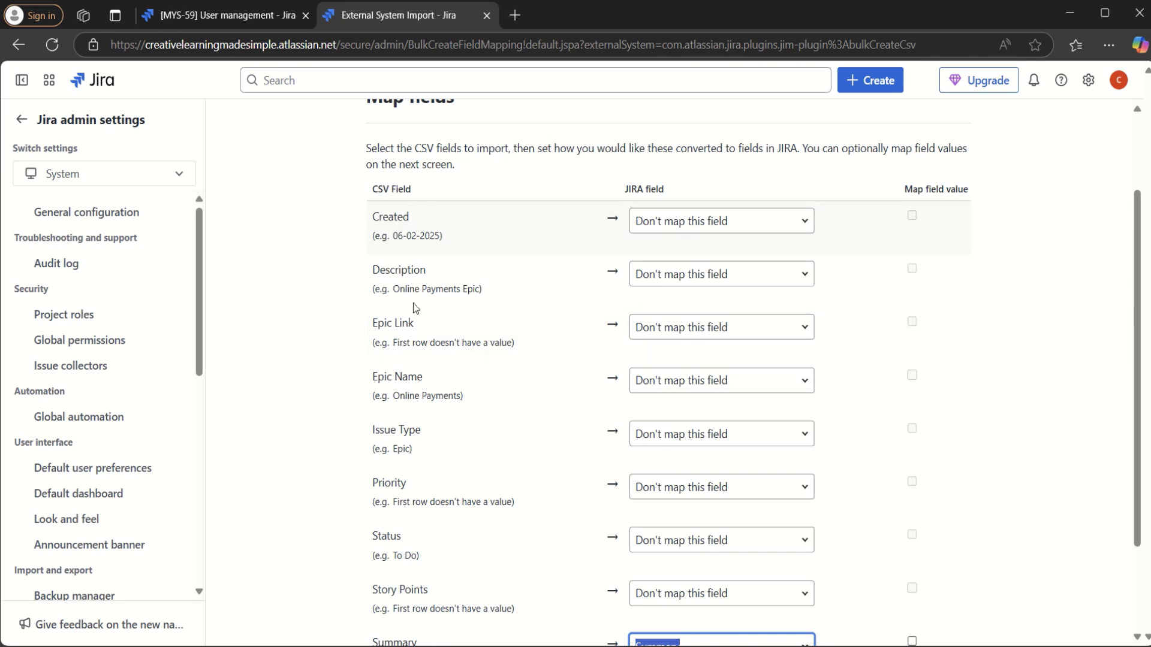
left_click(806, 329)
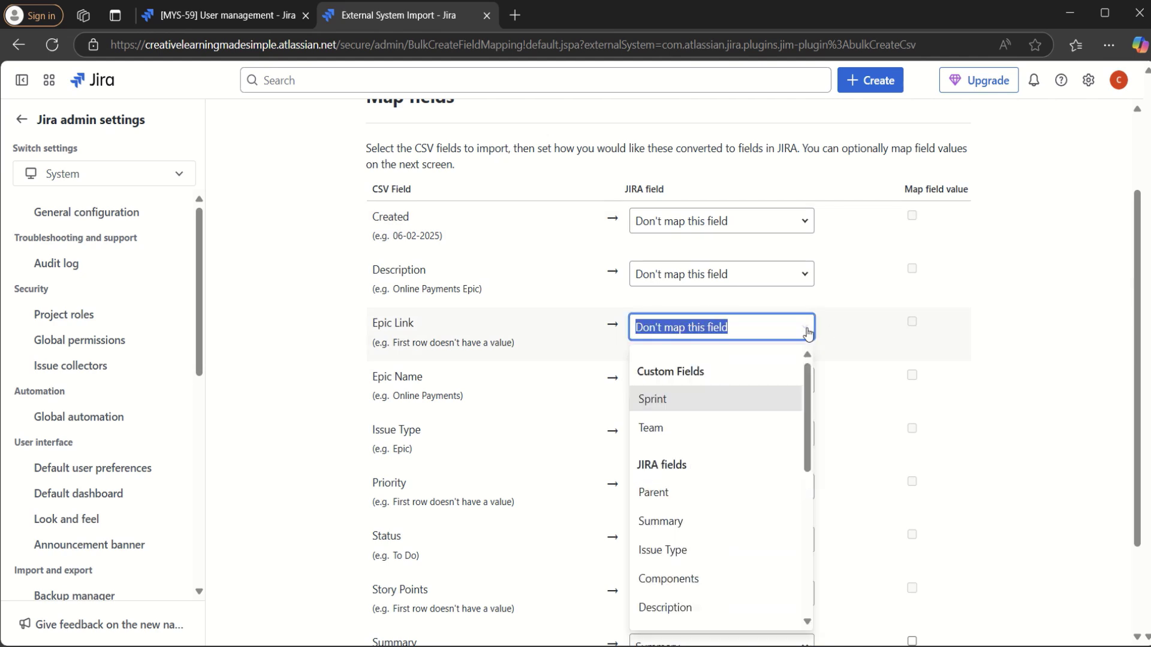
left_click_drag(810, 437, 814, 587)
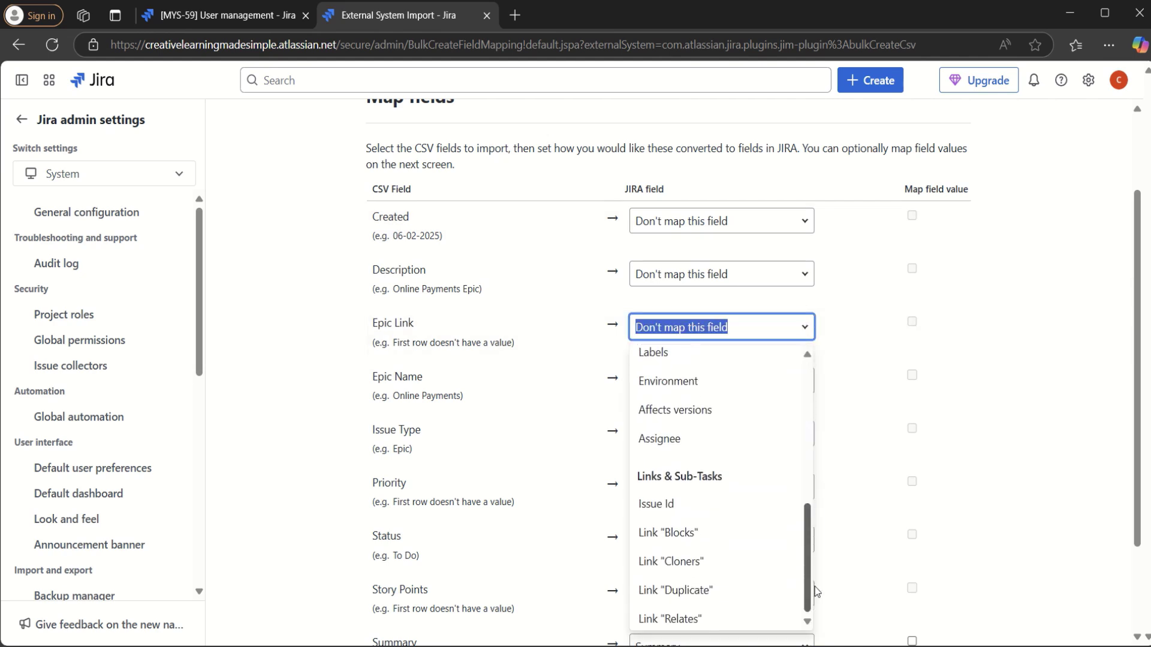
left_click(329, 363)
left_click(748, 380)
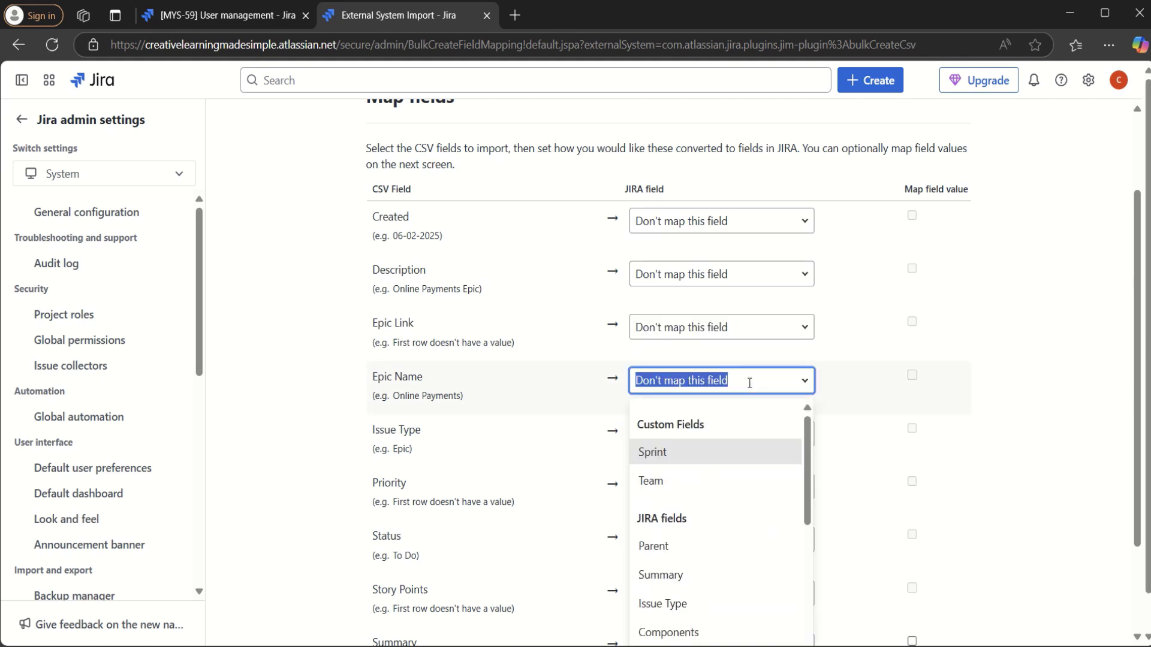
left_click_drag(808, 479, 810, 606)
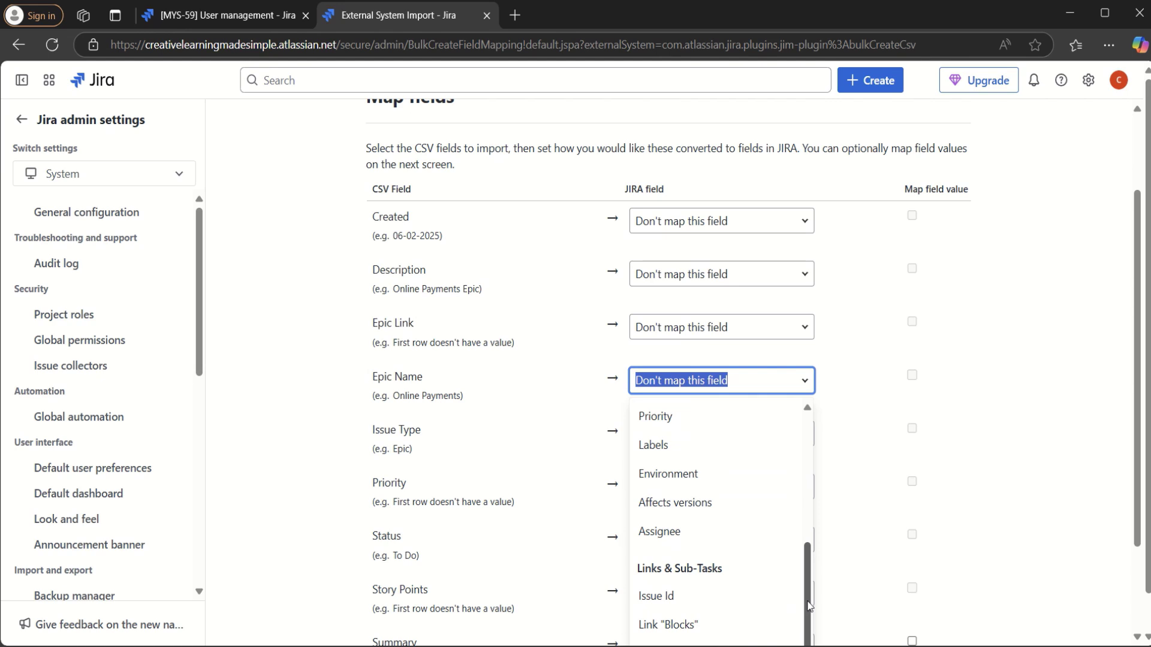
left_click(1051, 320)
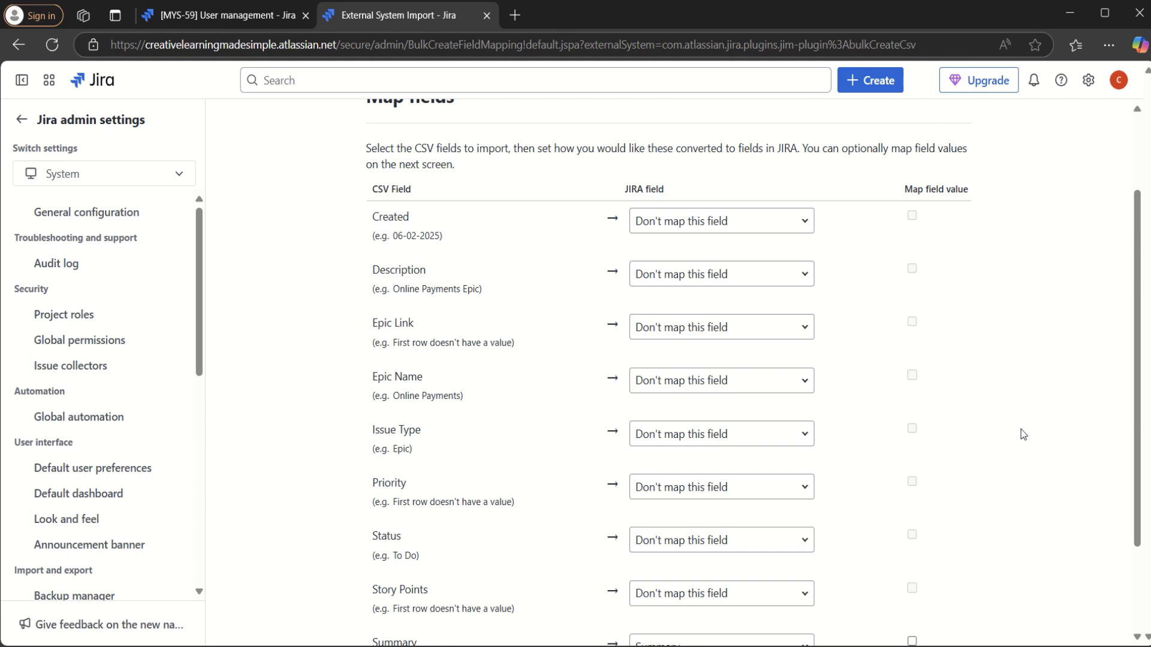
left_click_drag(1136, 495, 1135, 519)
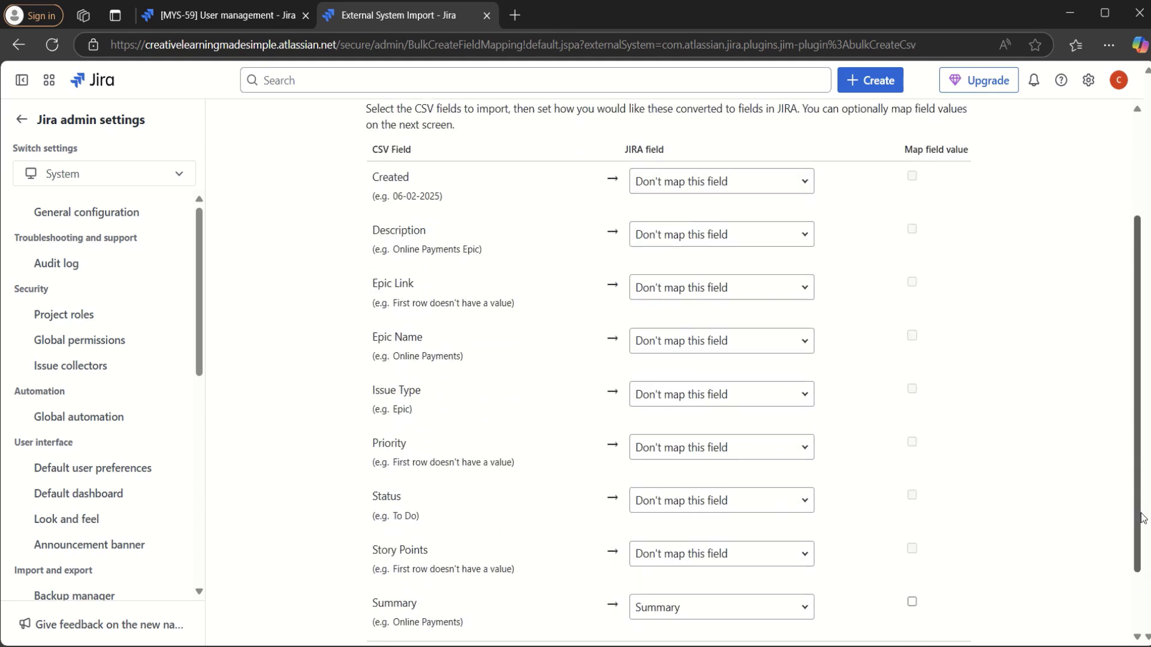
- Switch to the MYS board and open the issue Fields page in the MyScrum25 project settings
left_click(239, 16)
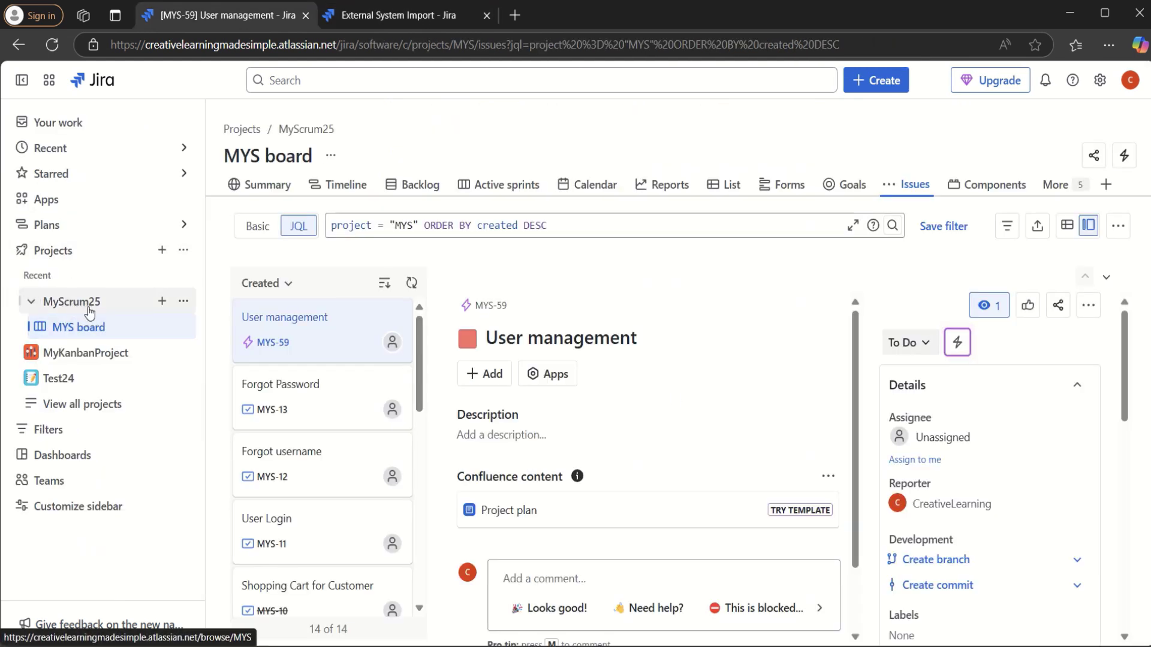
left_click(183, 302)
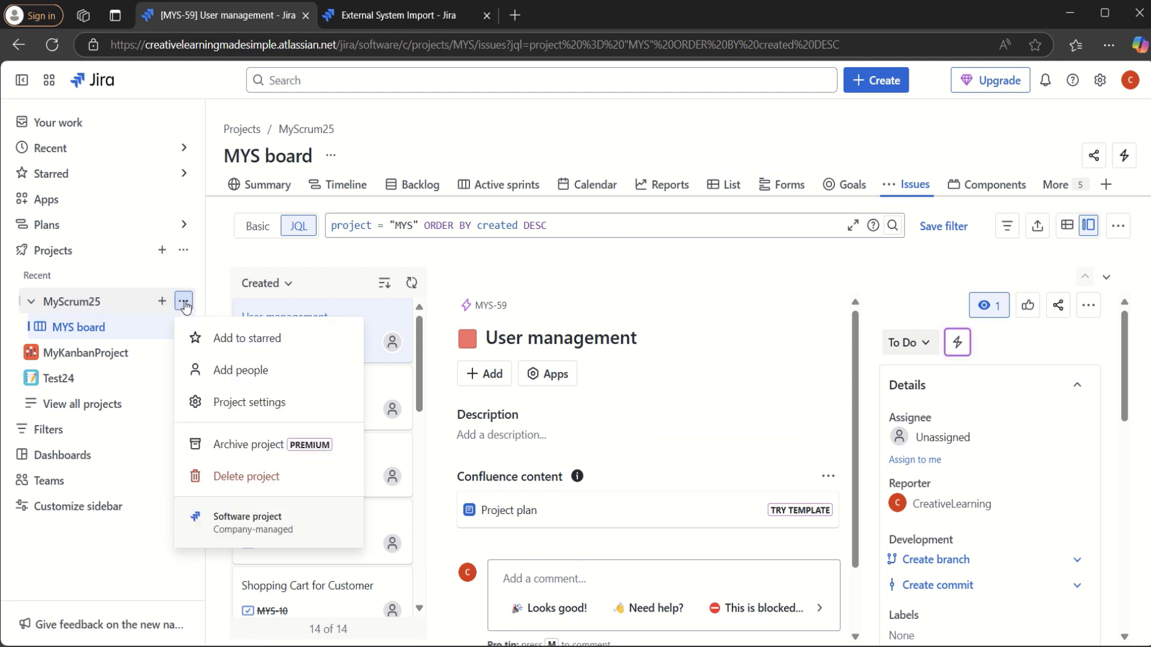
left_click(268, 410)
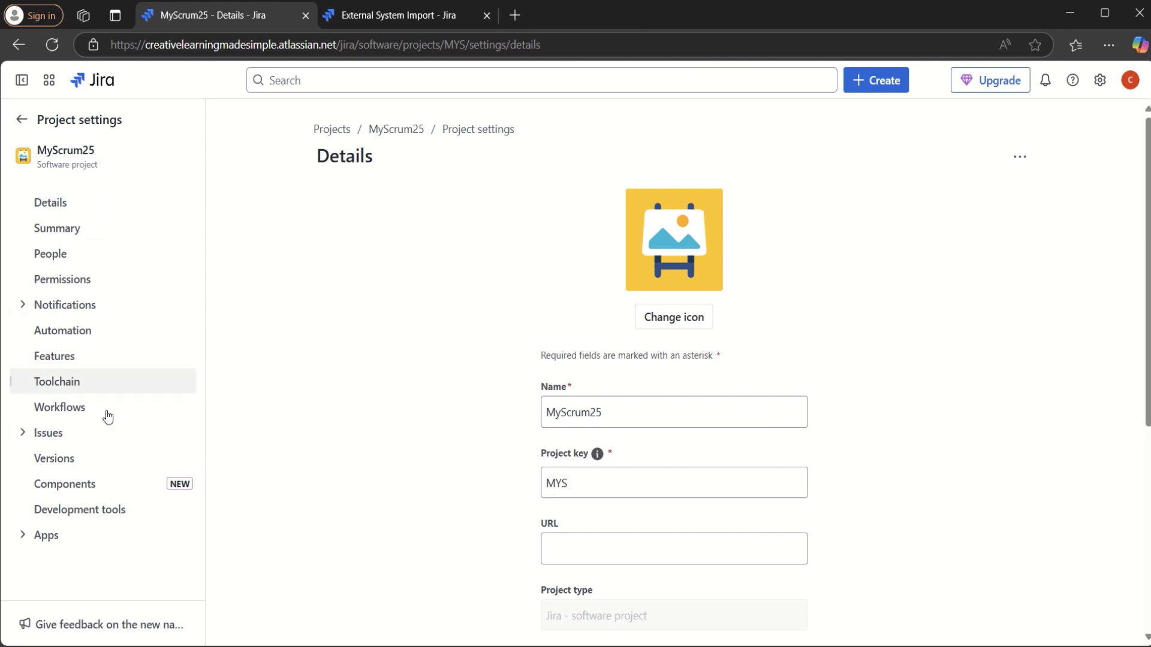
left_click(24, 437)
left_click(70, 540)
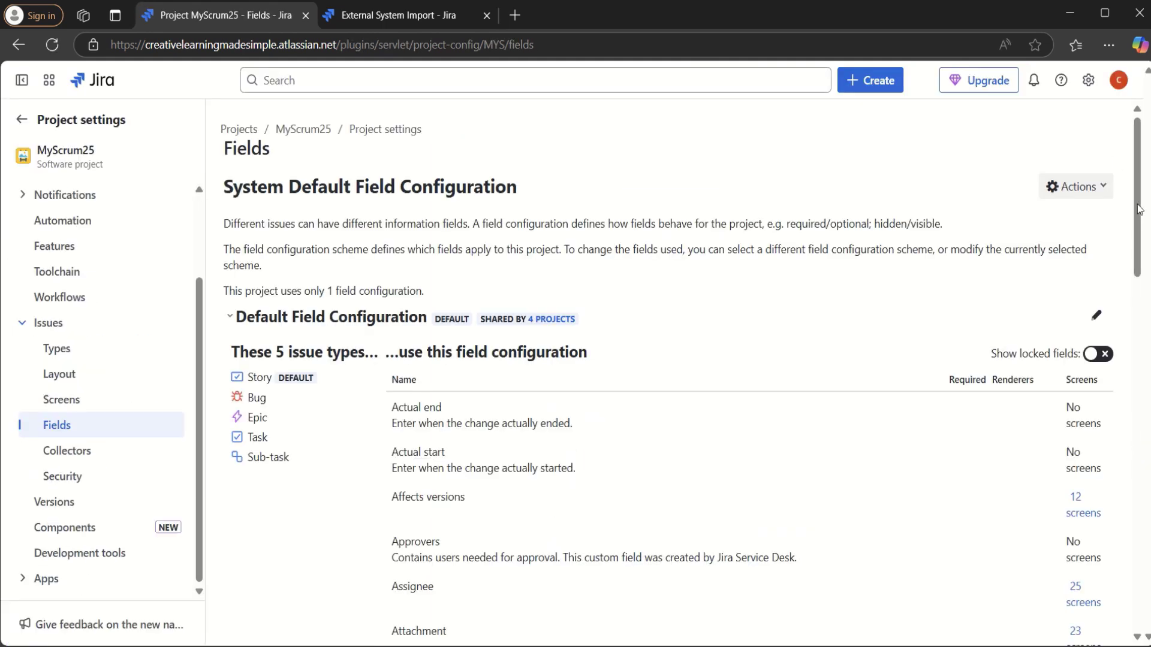
- Open the Default Field Configuration for editing and search its fields for "epic"
left_click_drag(1138, 209, 1138, 248)
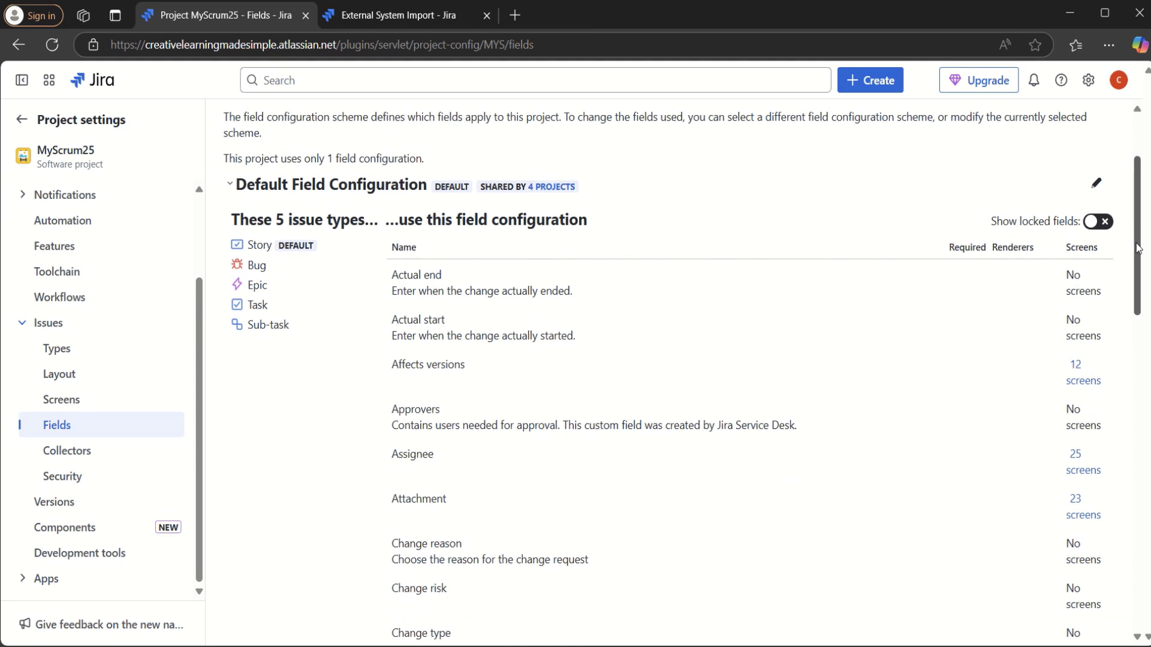
scroll(1097, 273, "up", 2)
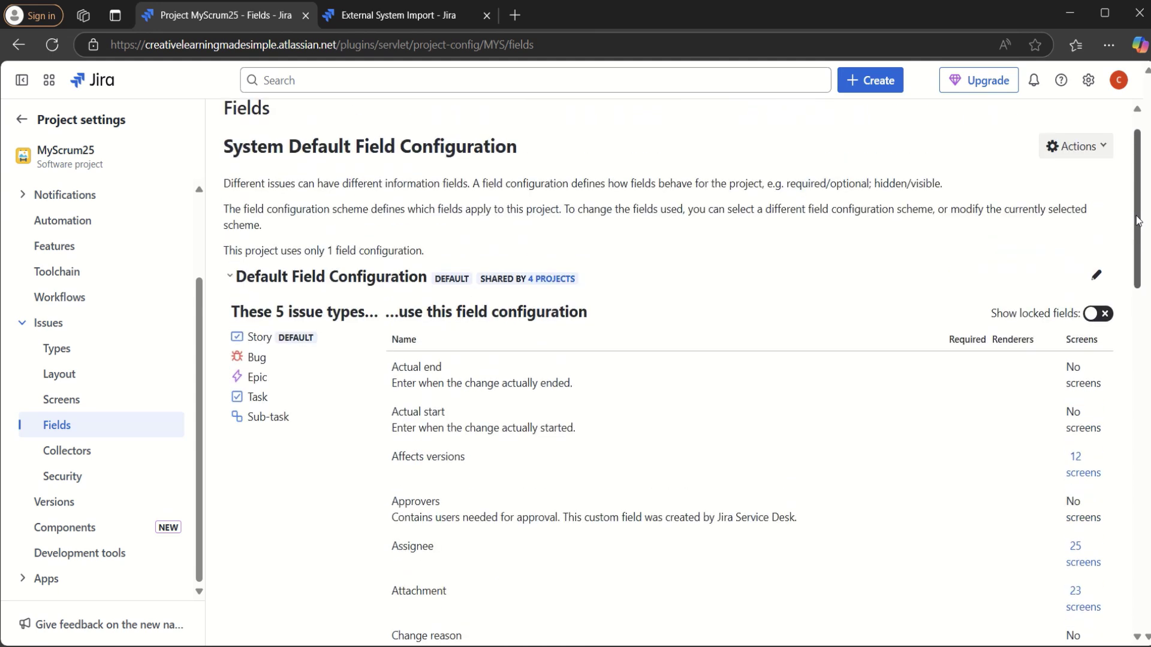
left_click(1096, 279)
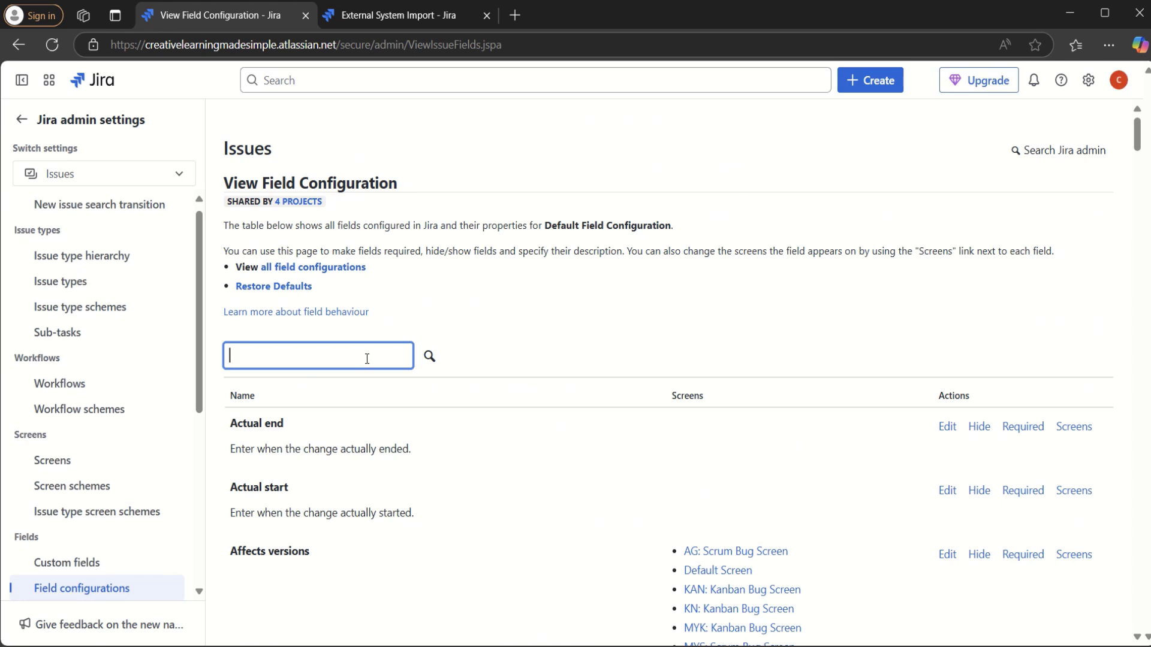
type("epic")
key("Return")
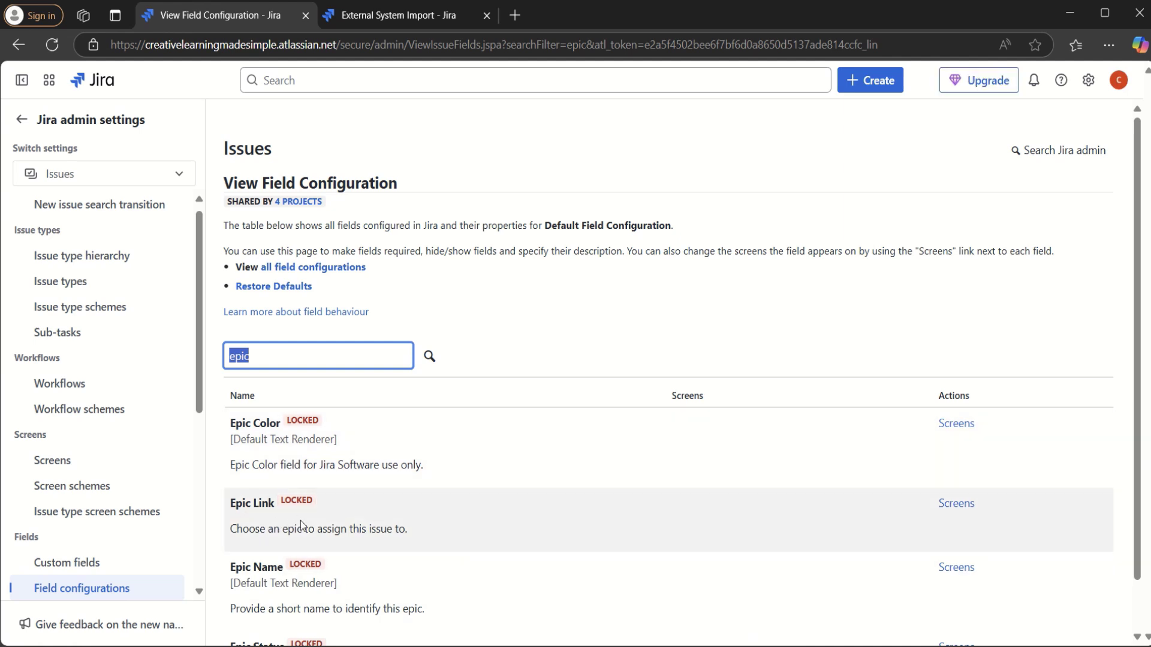
- Associate the Epic Link field with all screens and save the update
left_click(961, 506)
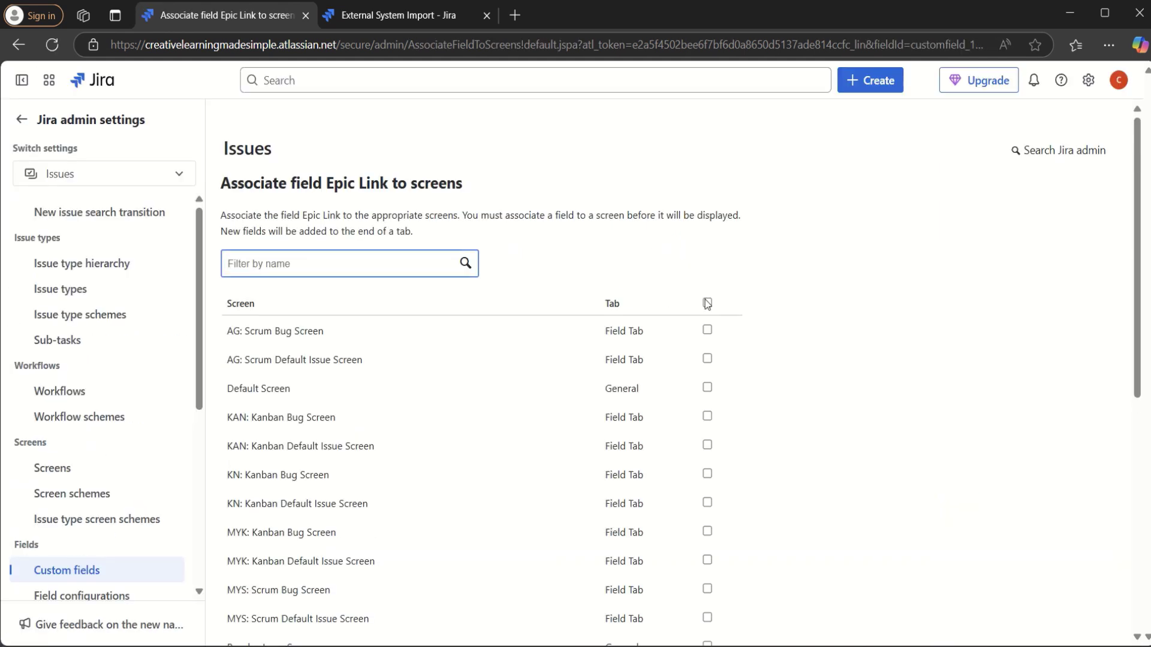
left_click(707, 303)
scroll(1145, 340, "down", 8)
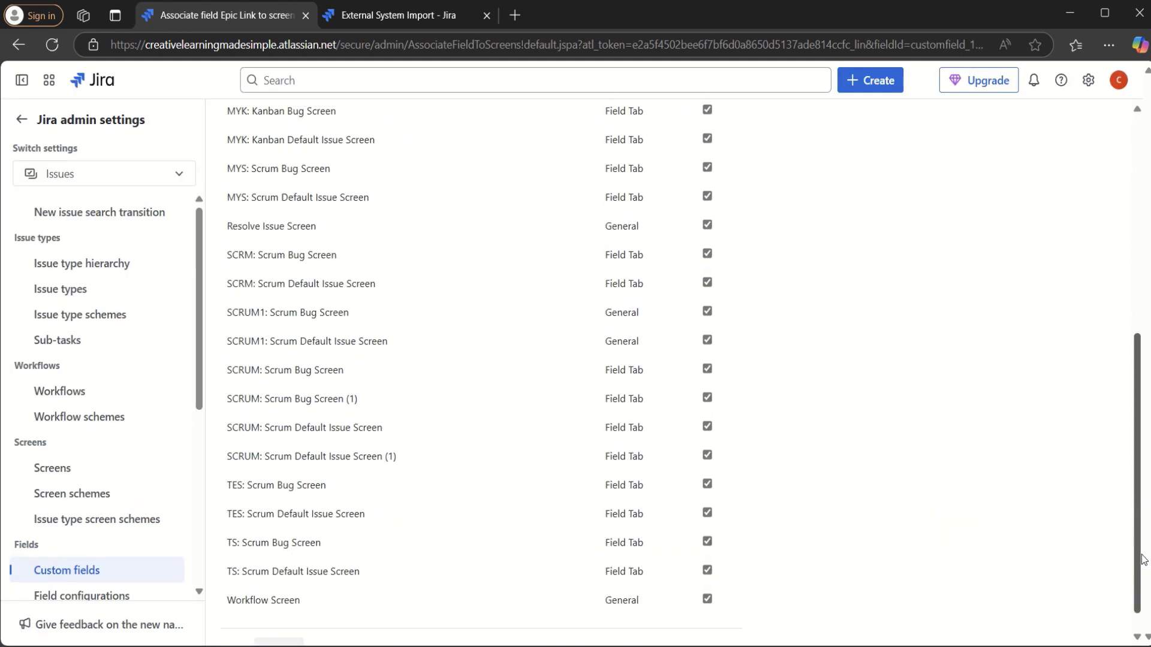
left_click(279, 623)
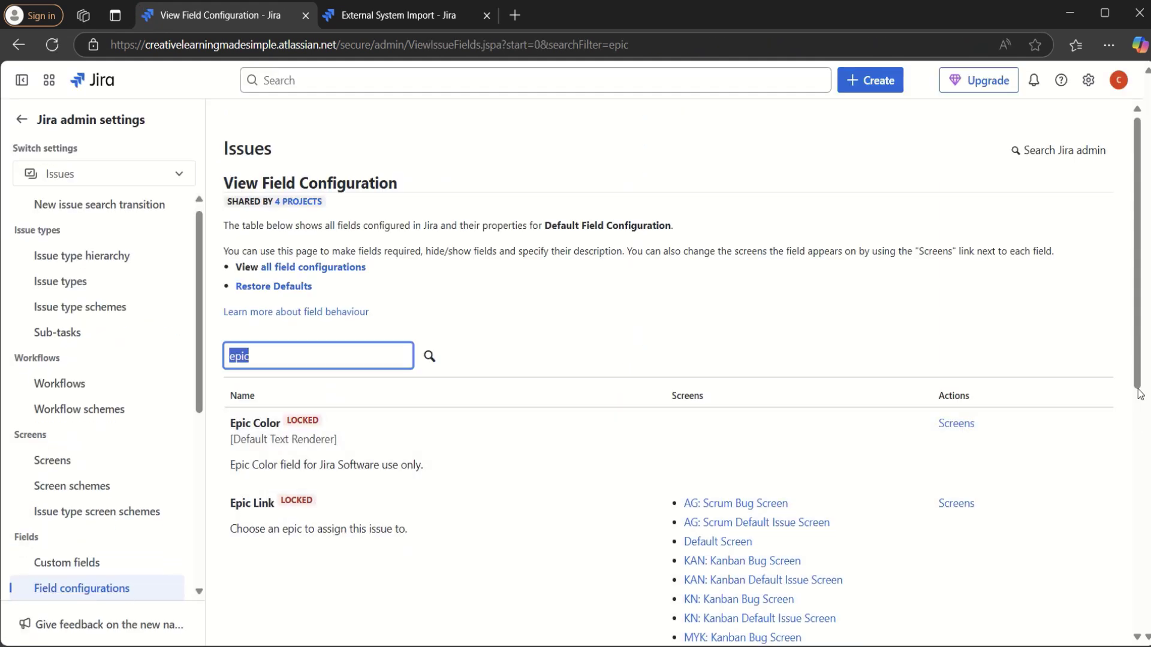
- Associate the Epic Name field with all screens and save the update
left_click_drag(1138, 419, 1146, 588)
left_click(964, 573)
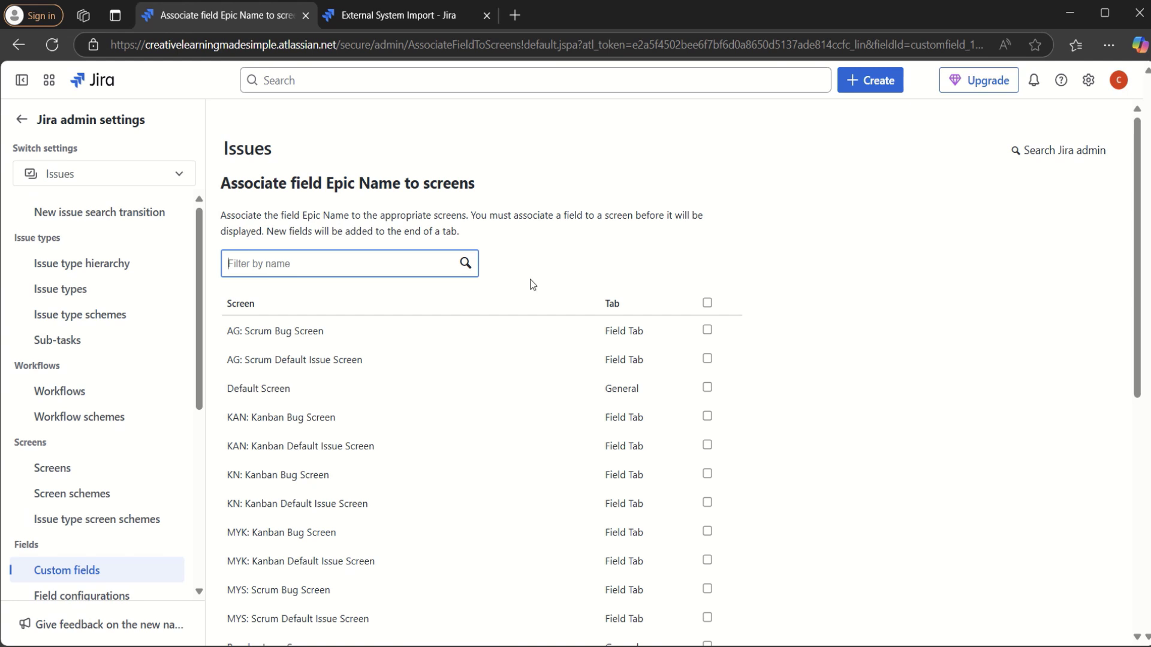
left_click(708, 303)
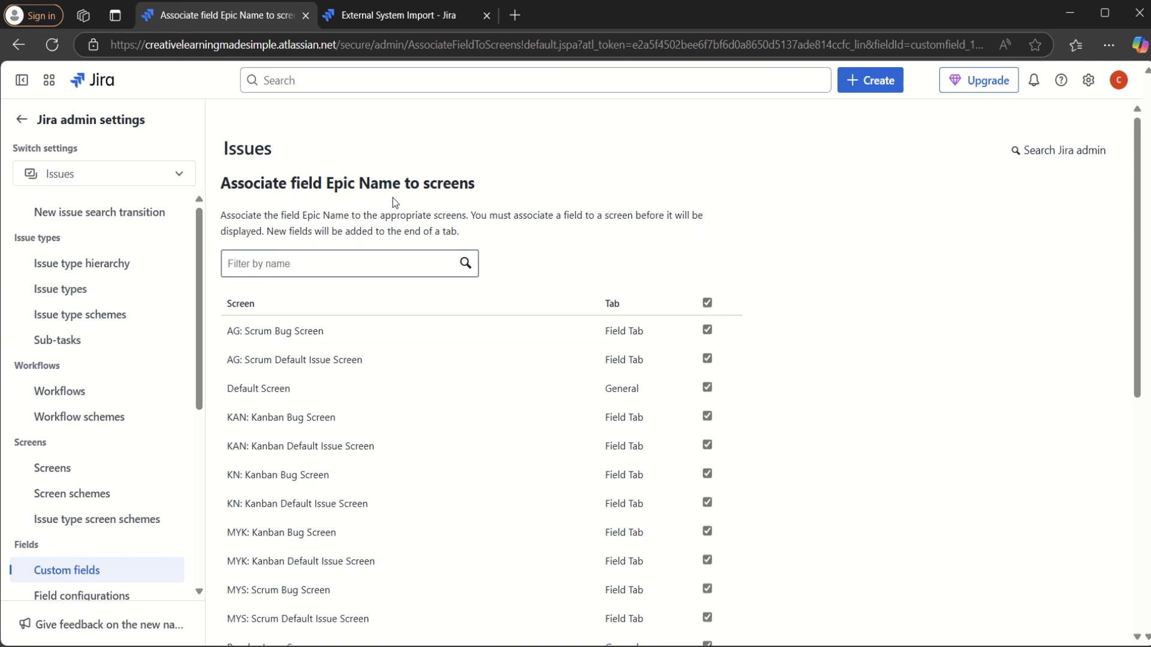
left_click_drag(1147, 314, 1146, 544)
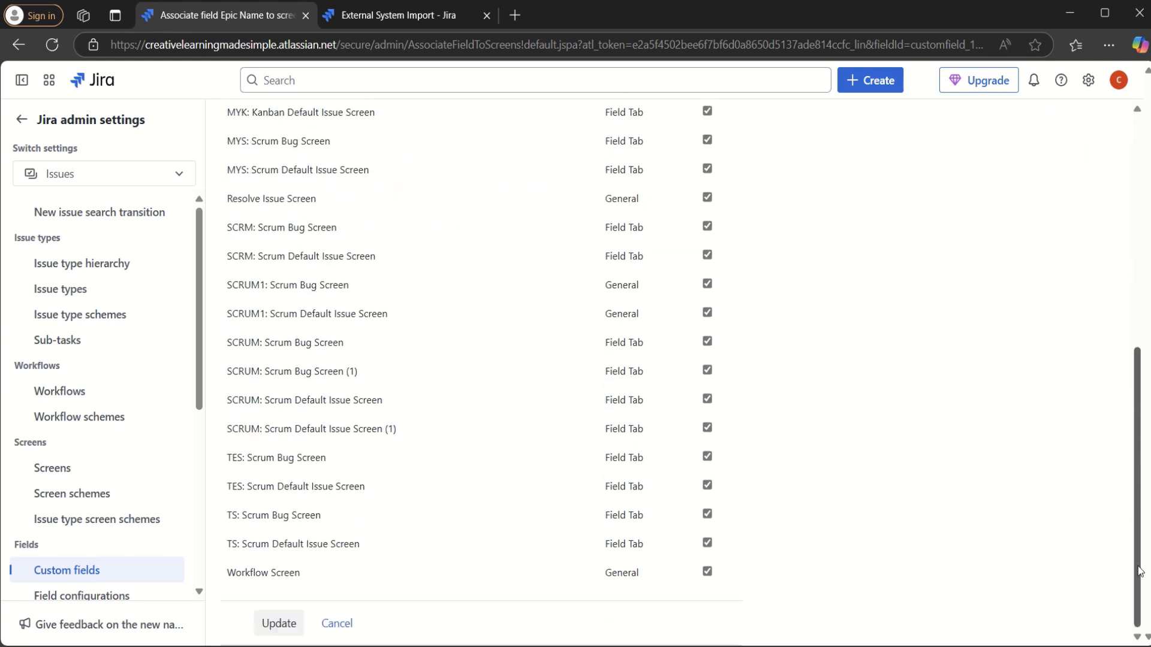
left_click(285, 630)
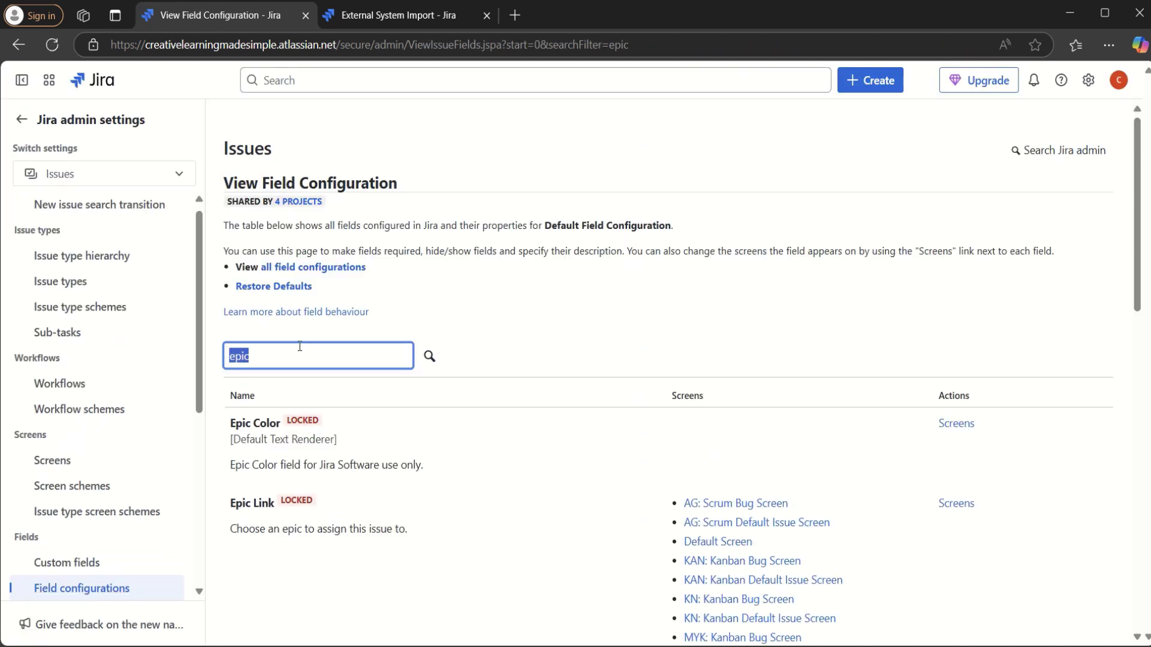
- Search the field configuration for "story point" and associate the Story Points field with all screens
type("story point")
left_click(433, 357)
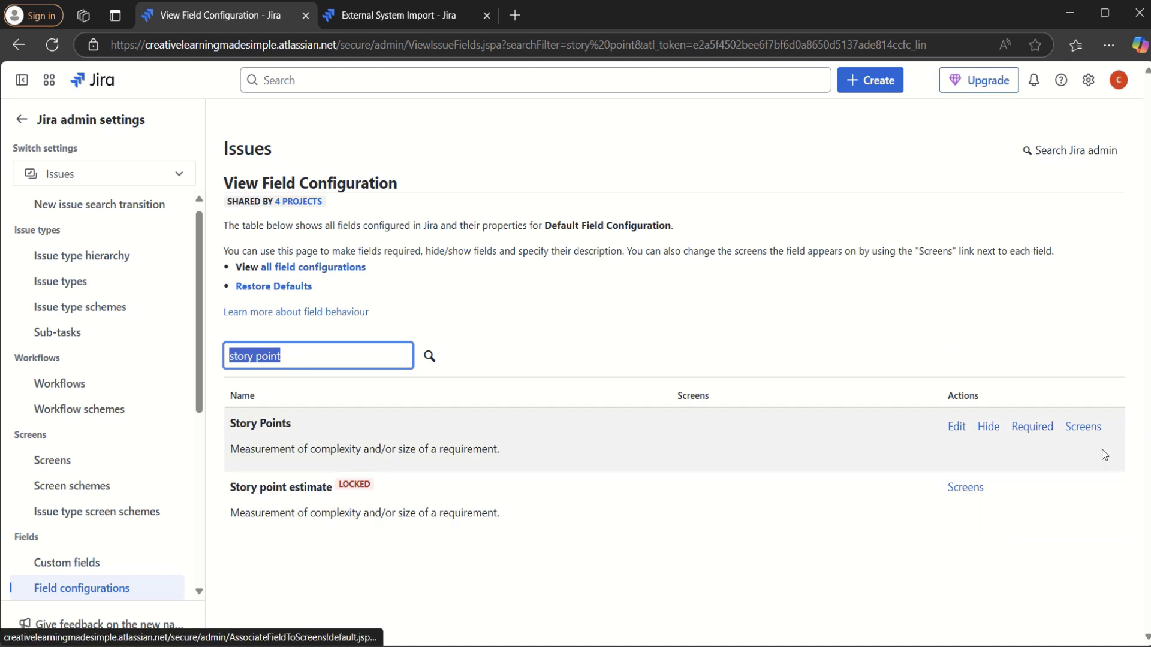
left_click(1083, 429)
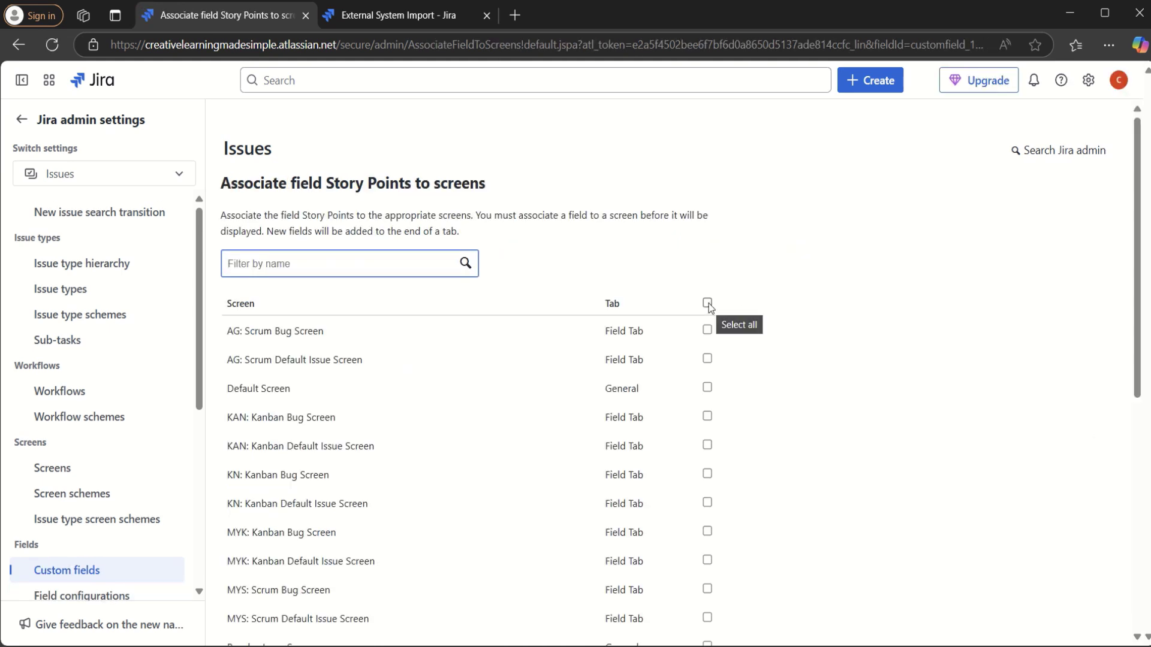
left_click(707, 303)
left_click_drag(1139, 374, 1138, 605)
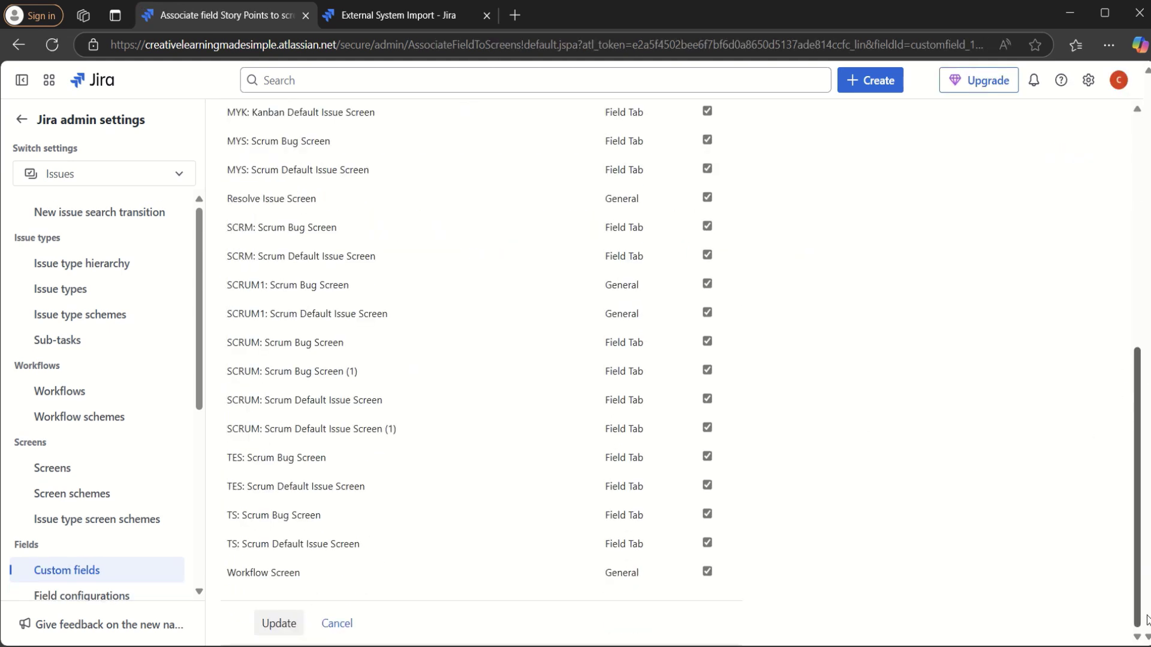
left_click(286, 623)
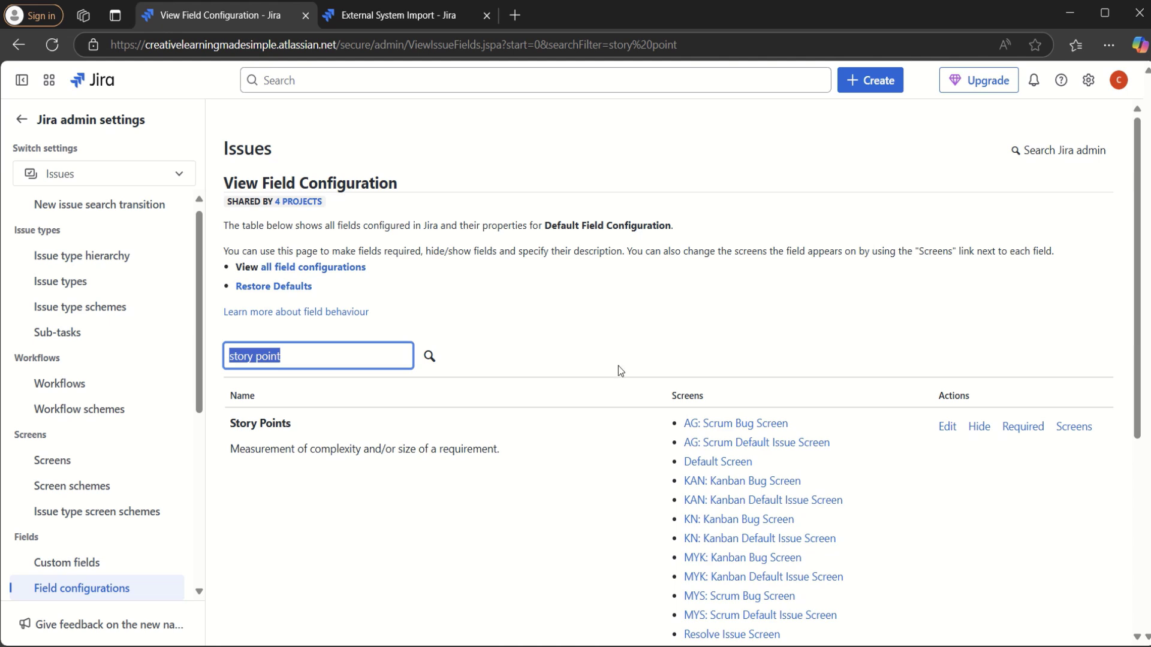
- Reload the CSV import's field mapping page and map Epic Link and Epic Name to the JIRA fields of the same names
left_click(420, 17)
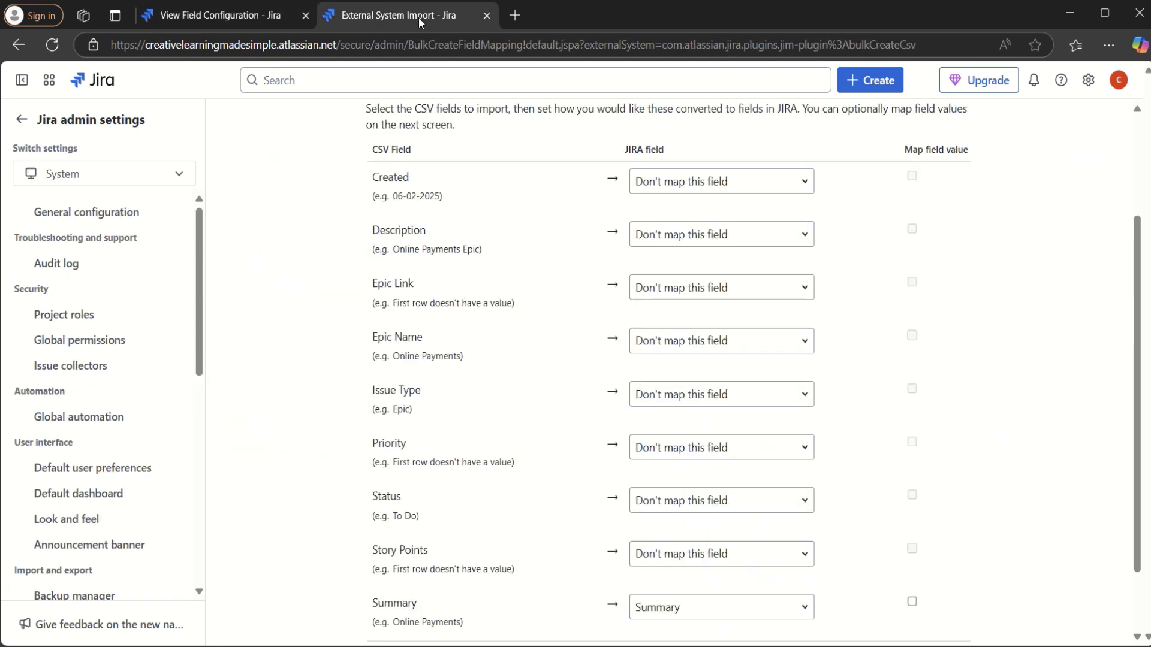
left_click(53, 46)
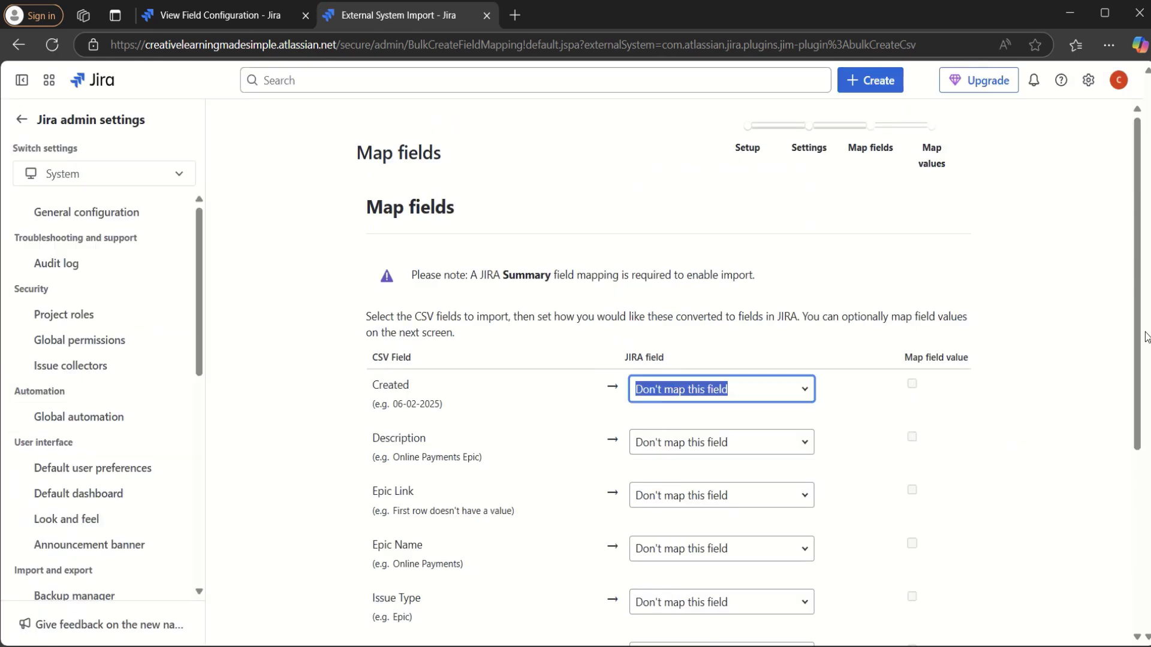
scroll(1139, 328, "down", 3)
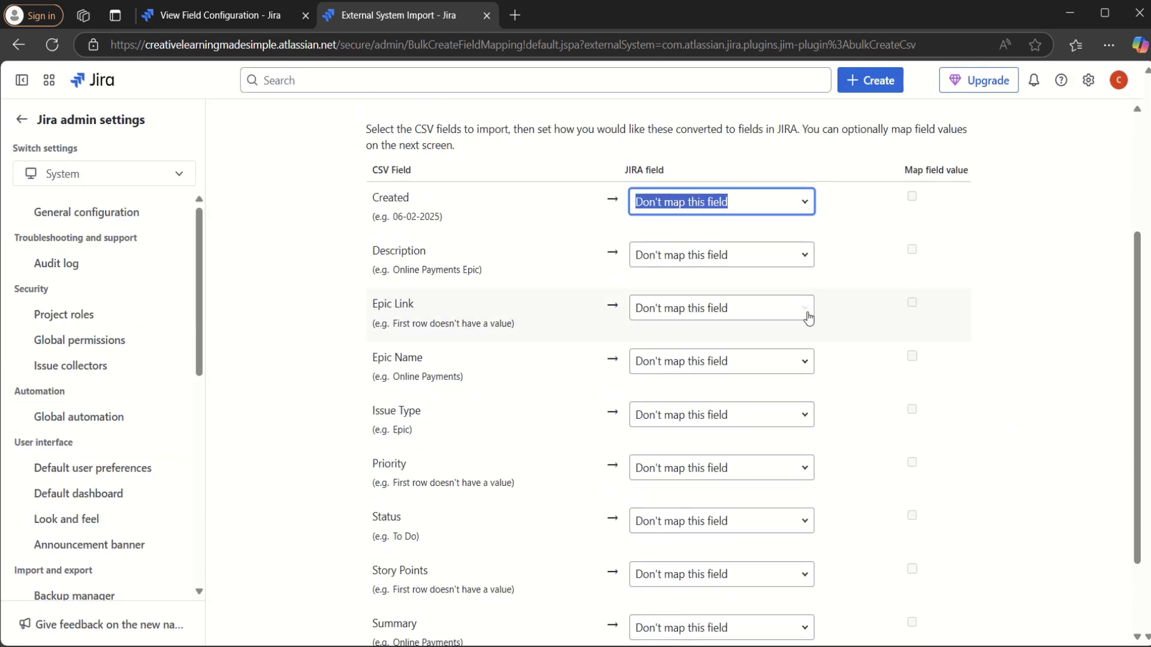
left_click(770, 308)
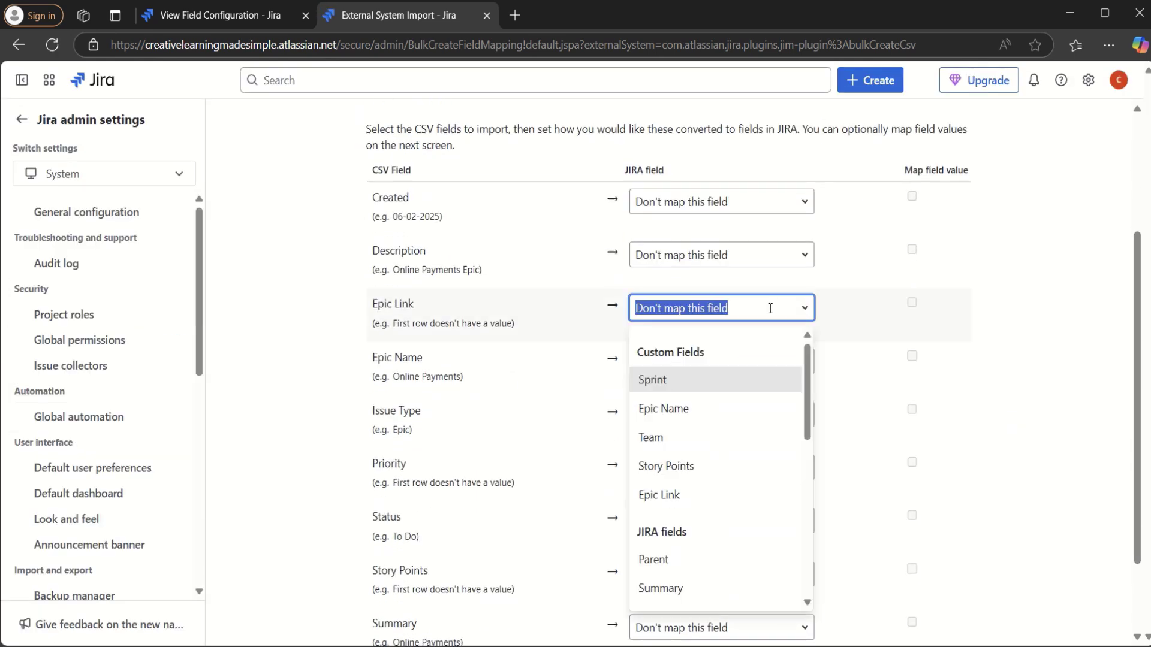
left_click(675, 504)
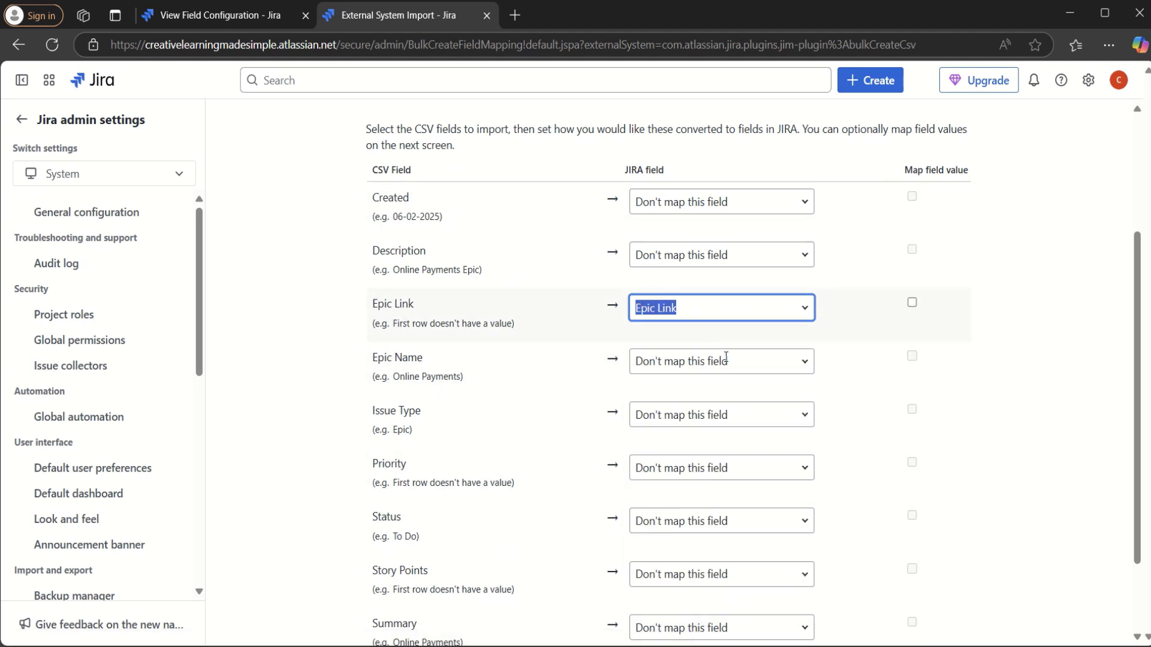
left_click(803, 364)
left_click(685, 463)
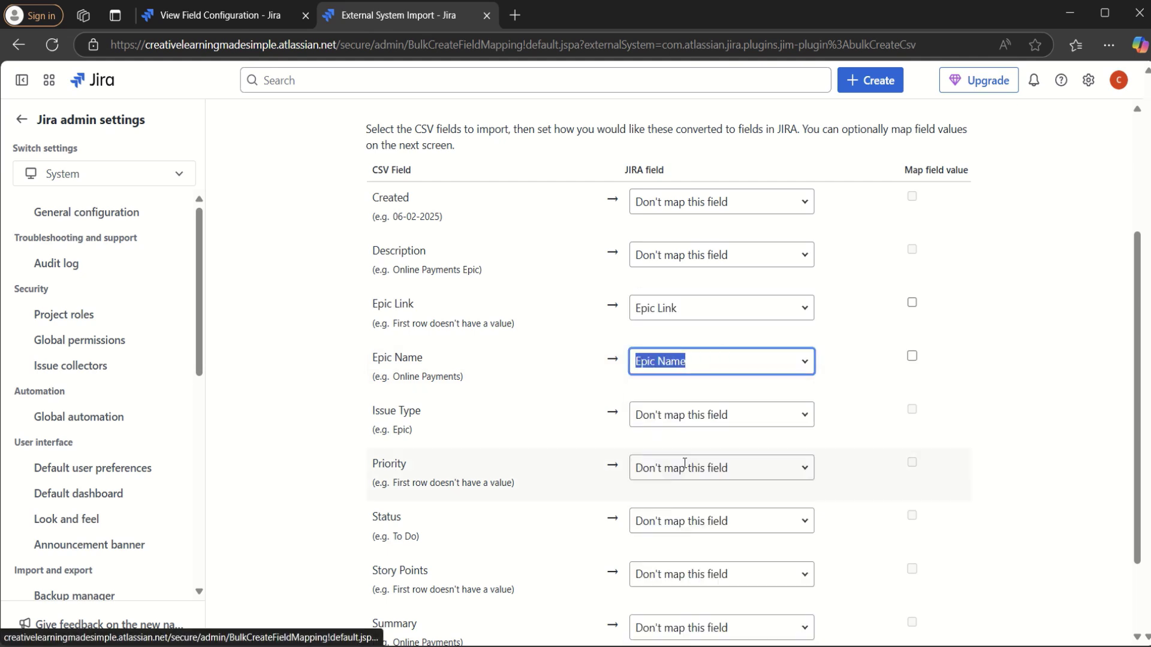
- Map the CSV Priority field to JIRA Priority and the CSV Issue Type field to JIRA Issue Type
left_click(786, 465)
left_click_drag(809, 569, 809, 642)
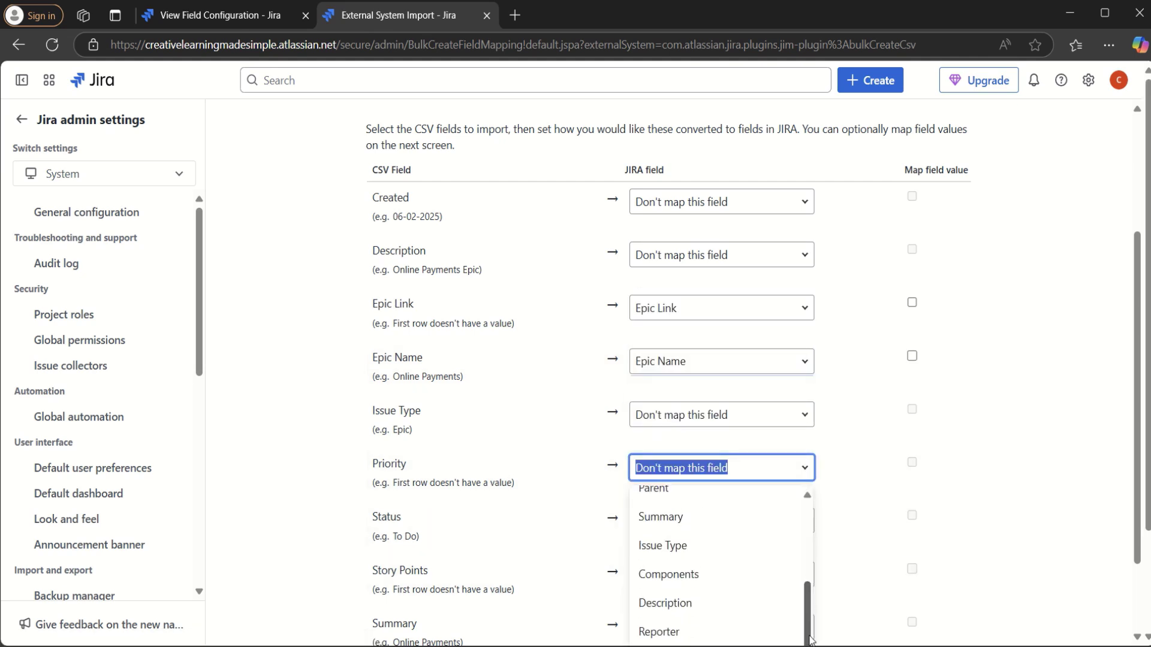
scroll(1143, 503, "down", 3)
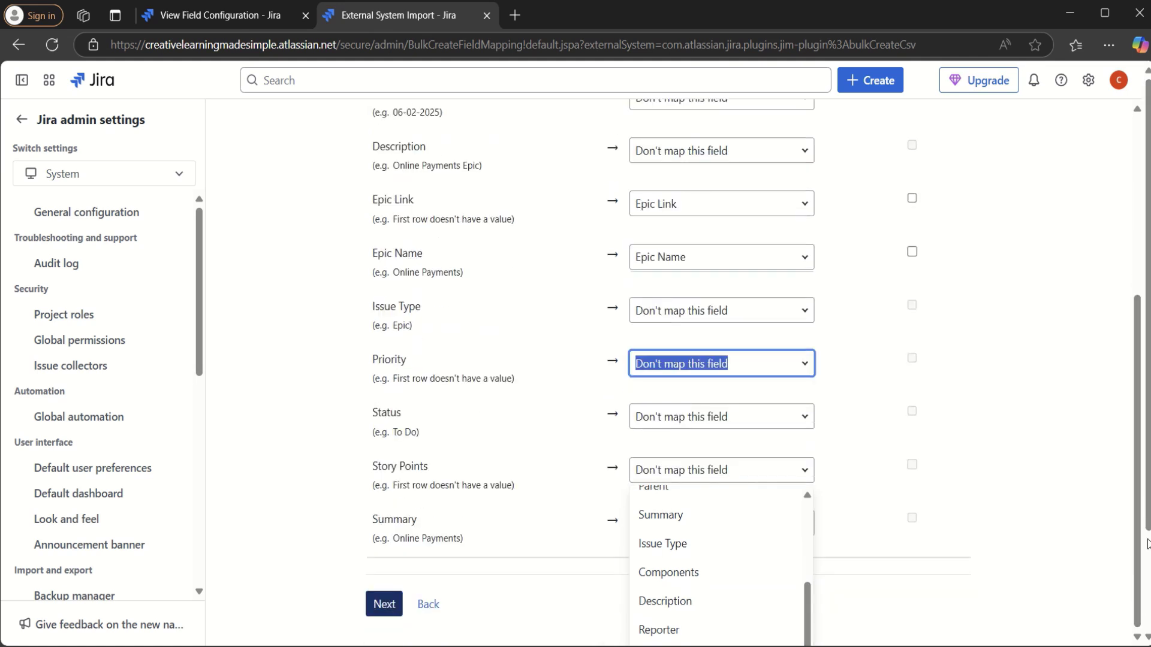
left_click(659, 563)
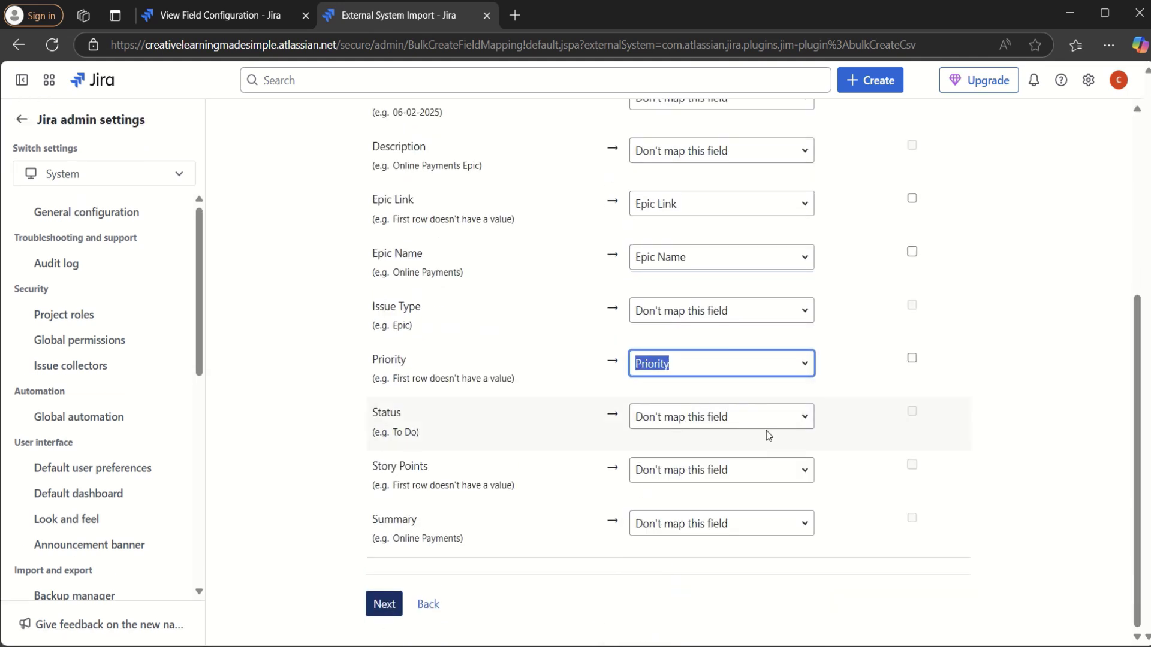
left_click(803, 311)
scroll(810, 528, "down", 4)
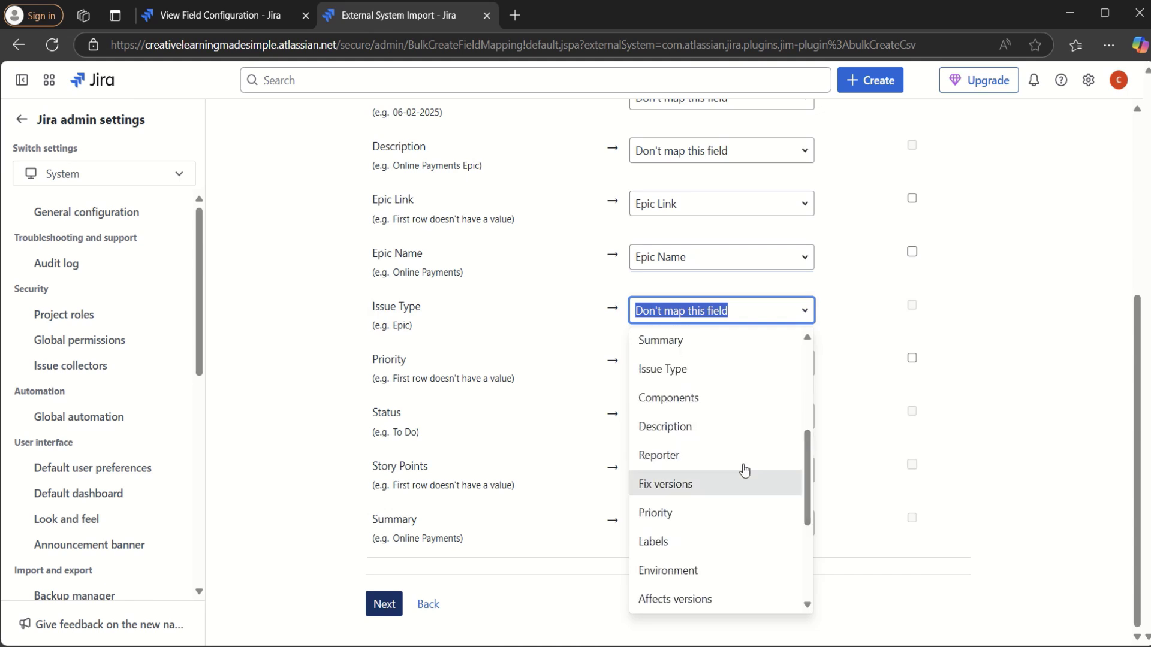
left_click(683, 377)
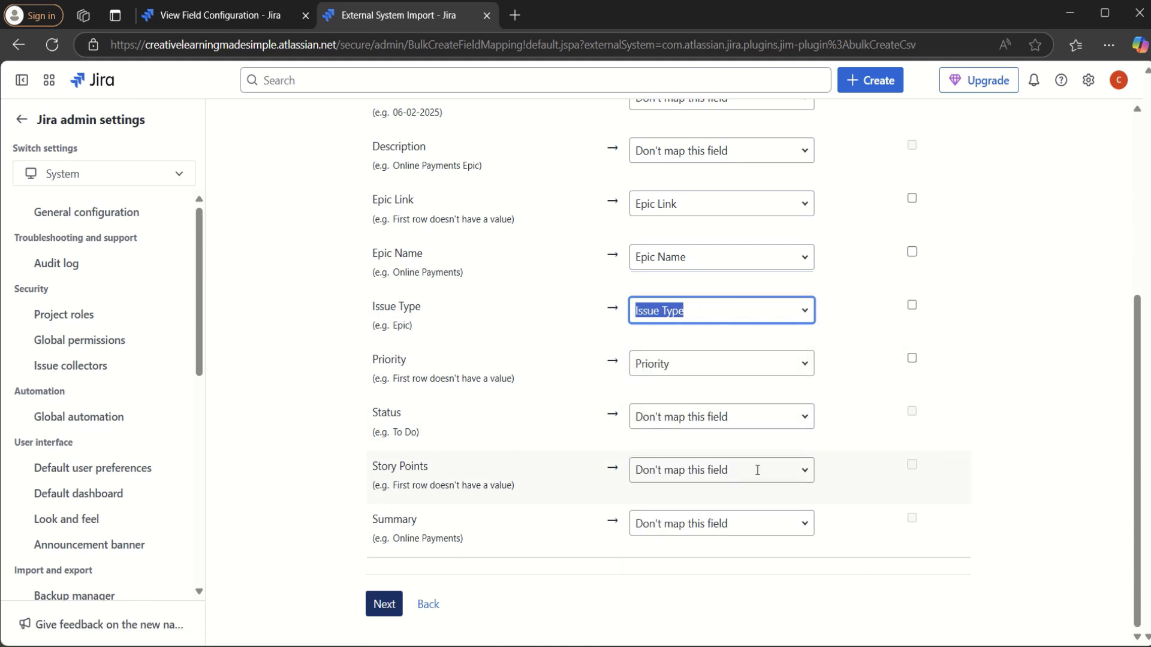
- Map the CSV Story Points field to the JIRA Story Points custom field
left_click(757, 470)
scroll(812, 639, "down", 3)
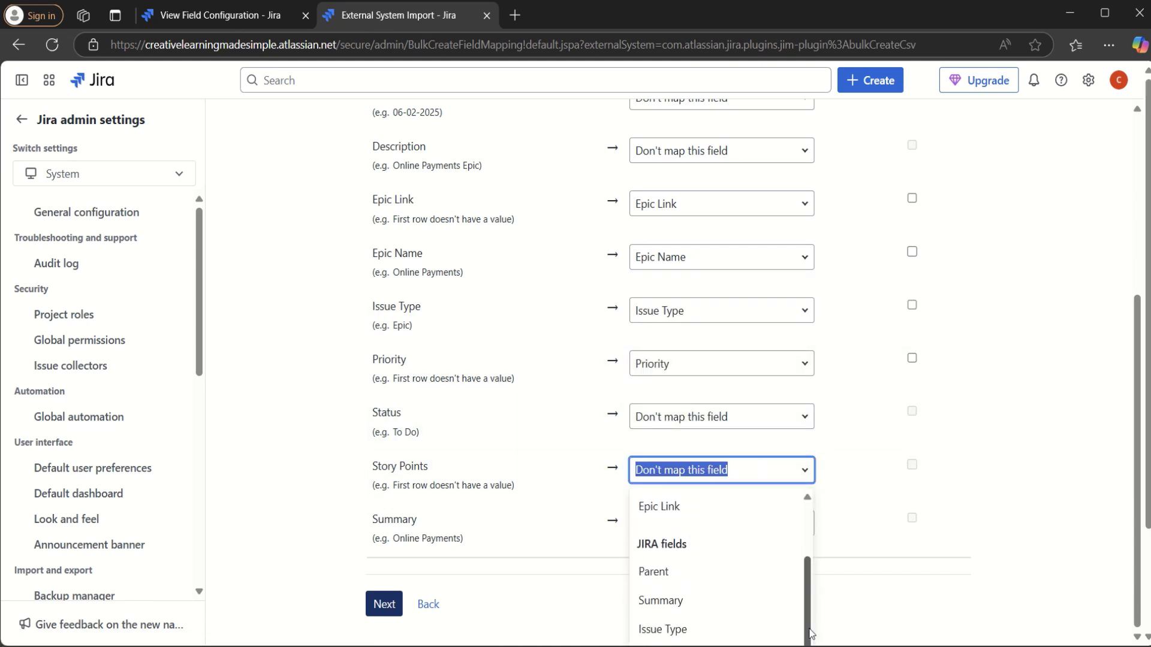
scroll(671, 630, "up", 2)
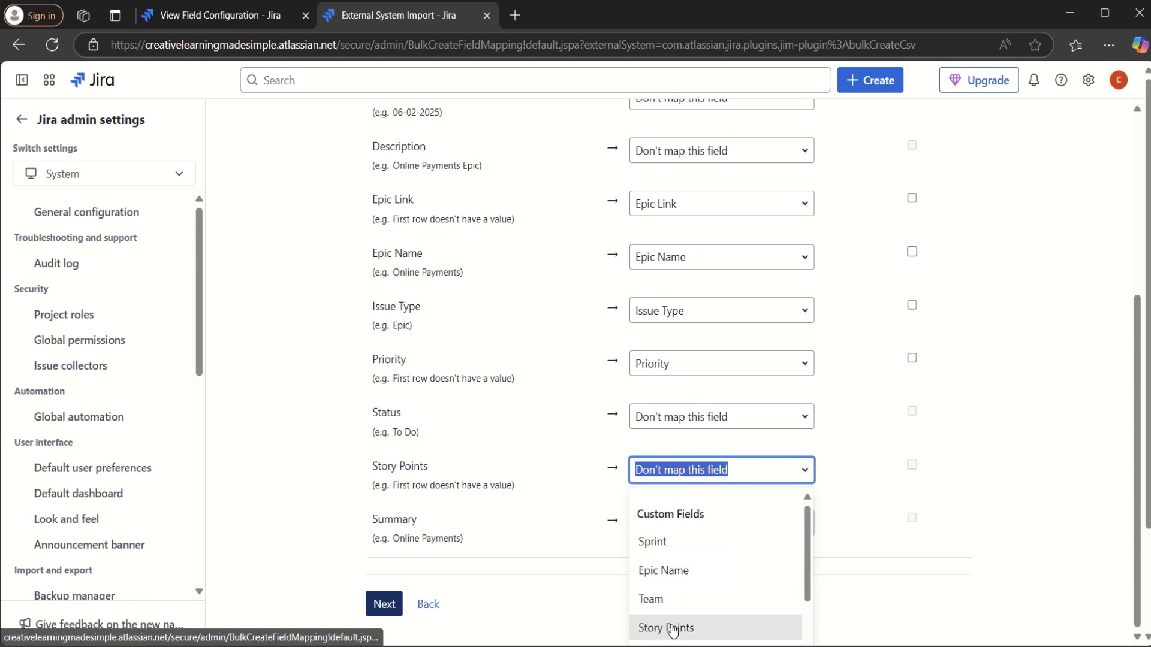
left_click(671, 628)
- Map the CSV Summary field to JIRA Summary and the CSV Description field to JIRA Description
left_click(739, 522)
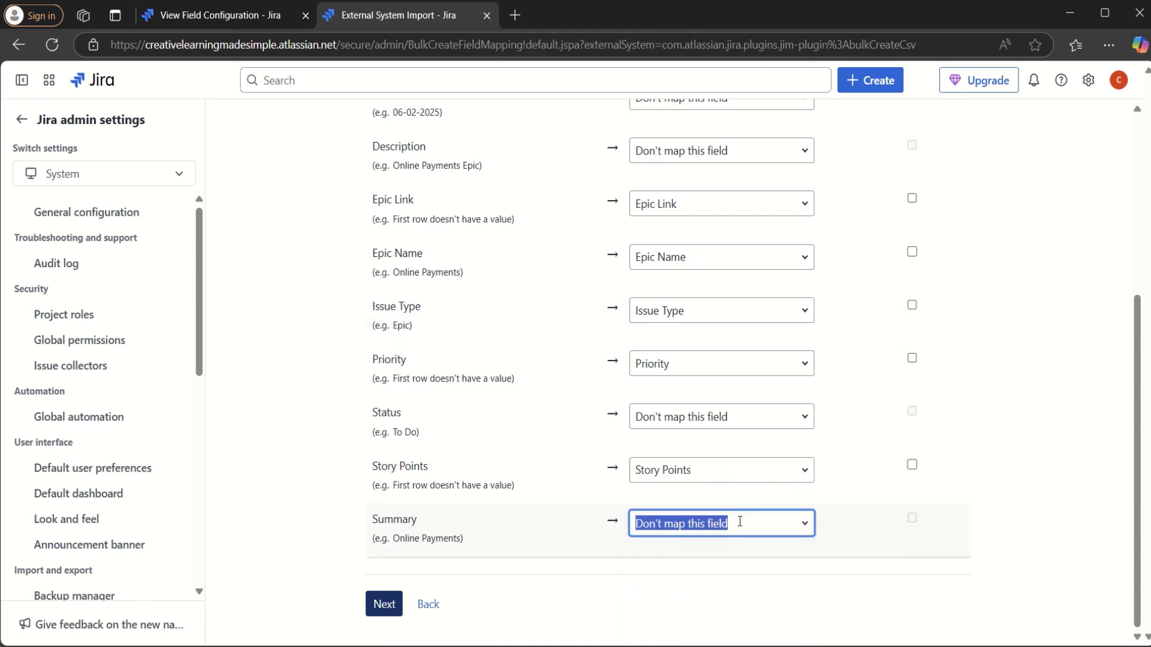
scroll(1146, 516, "down", 3)
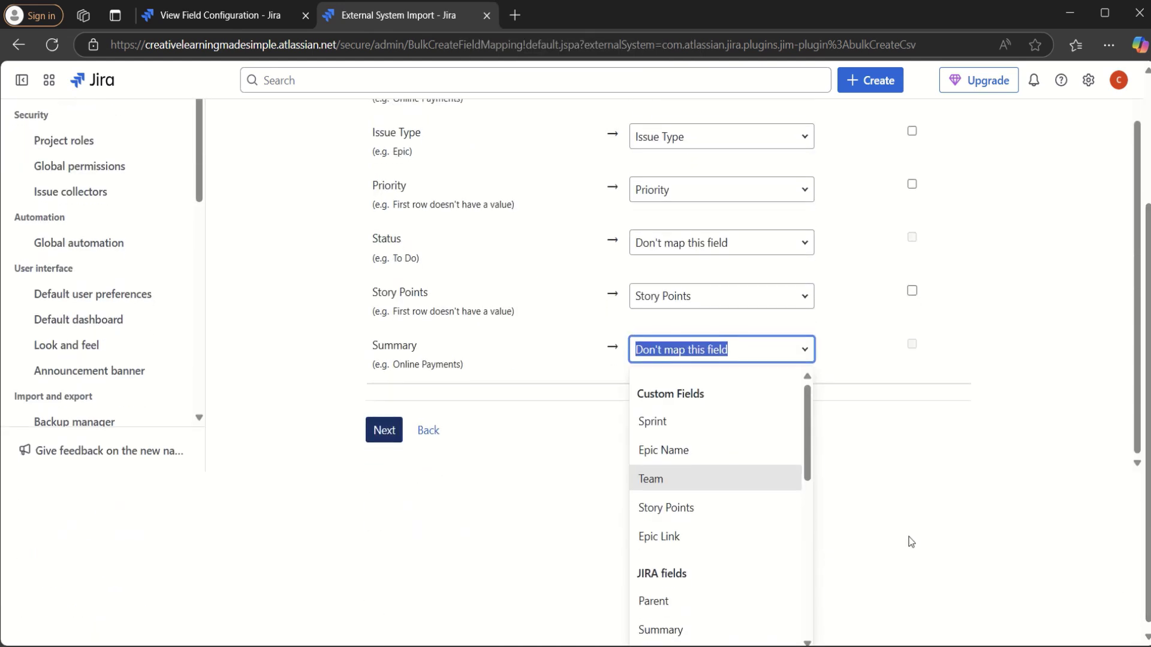
scroll(812, 538, "down", 4)
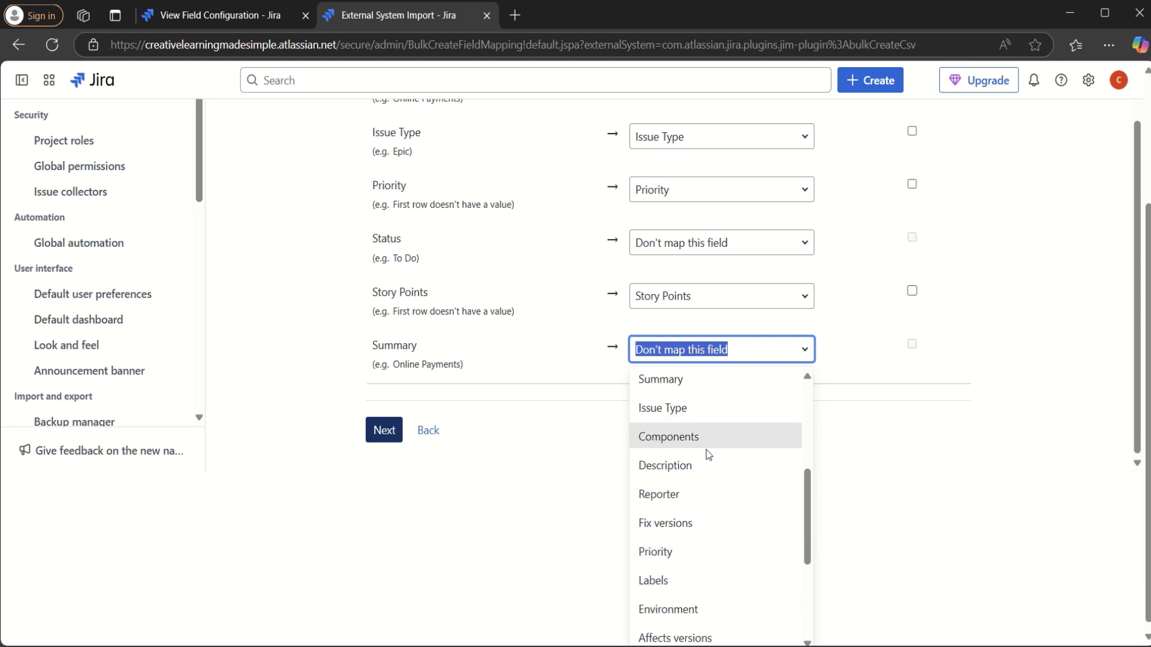
left_click(689, 381)
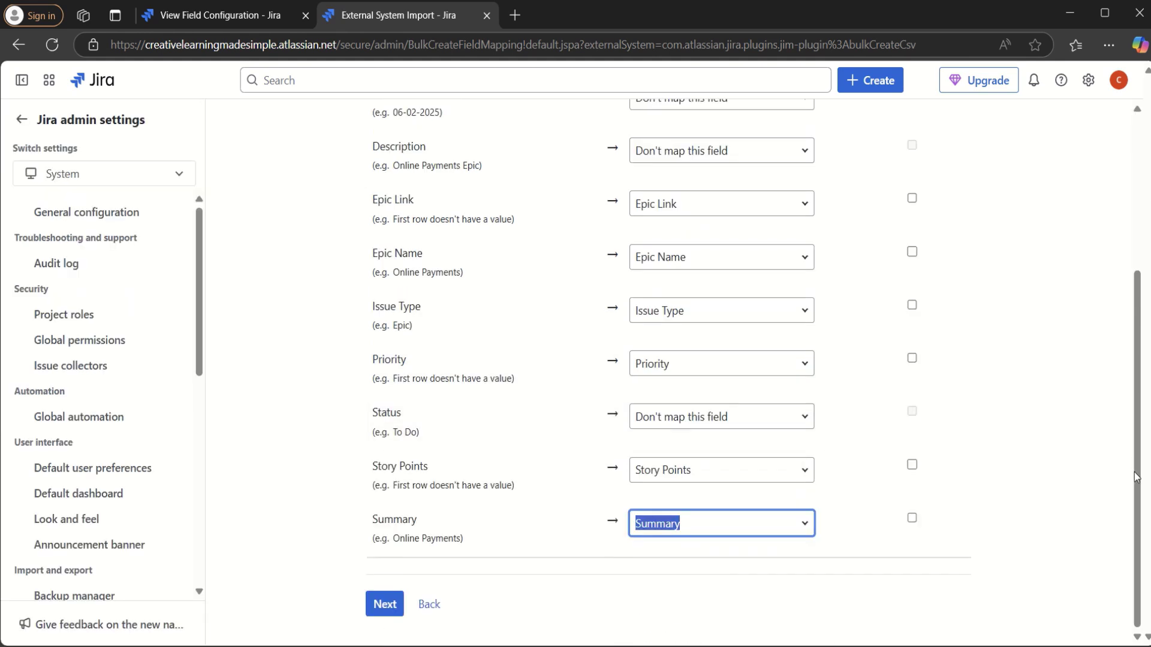
scroll(1130, 408, "up", 2)
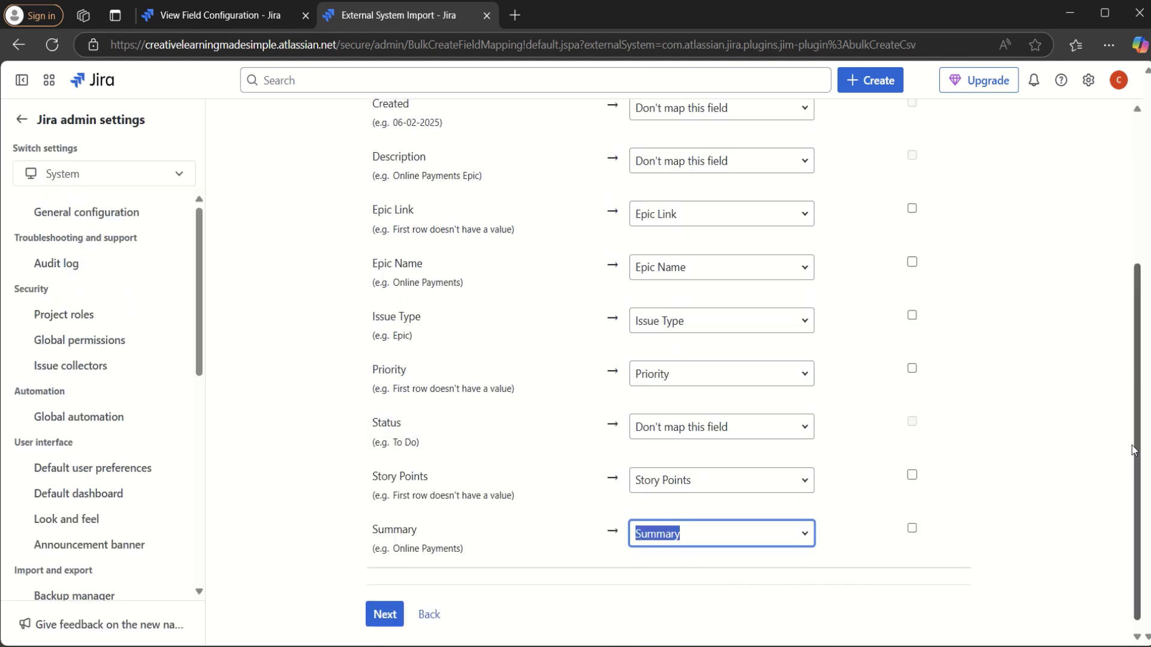
left_click(802, 257)
scroll(719, 420, "down", 5)
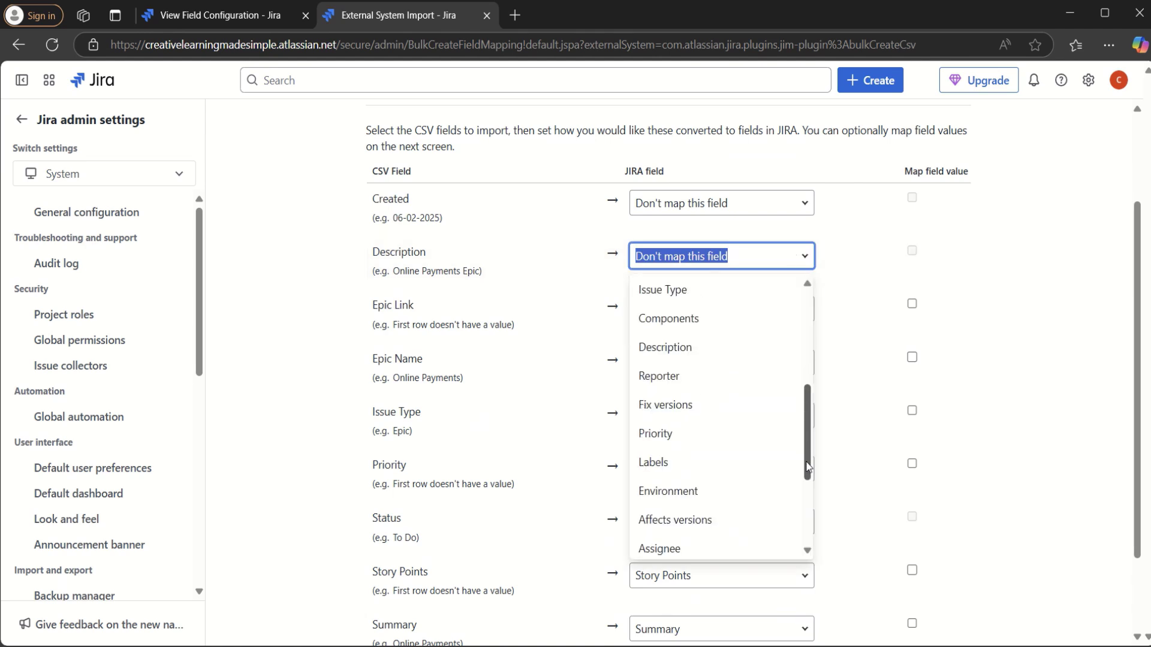
left_click(679, 361)
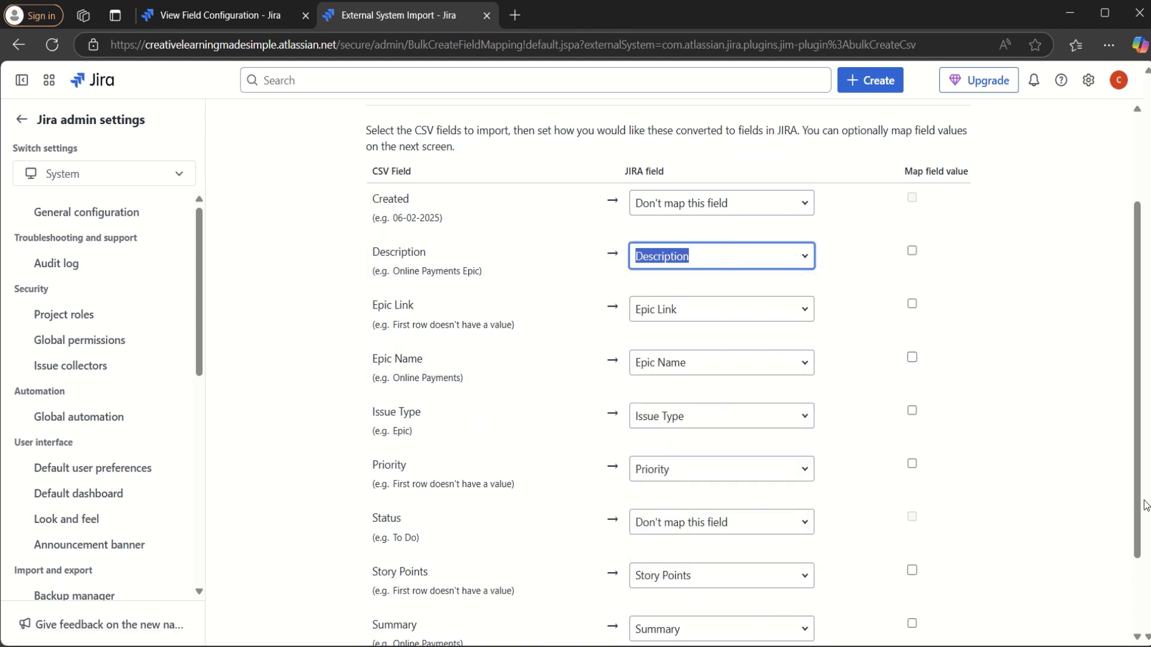
- Look through the JIRA field options offered for the CSV Status field
scroll(1138, 506, "down", 2)
left_click(806, 418)
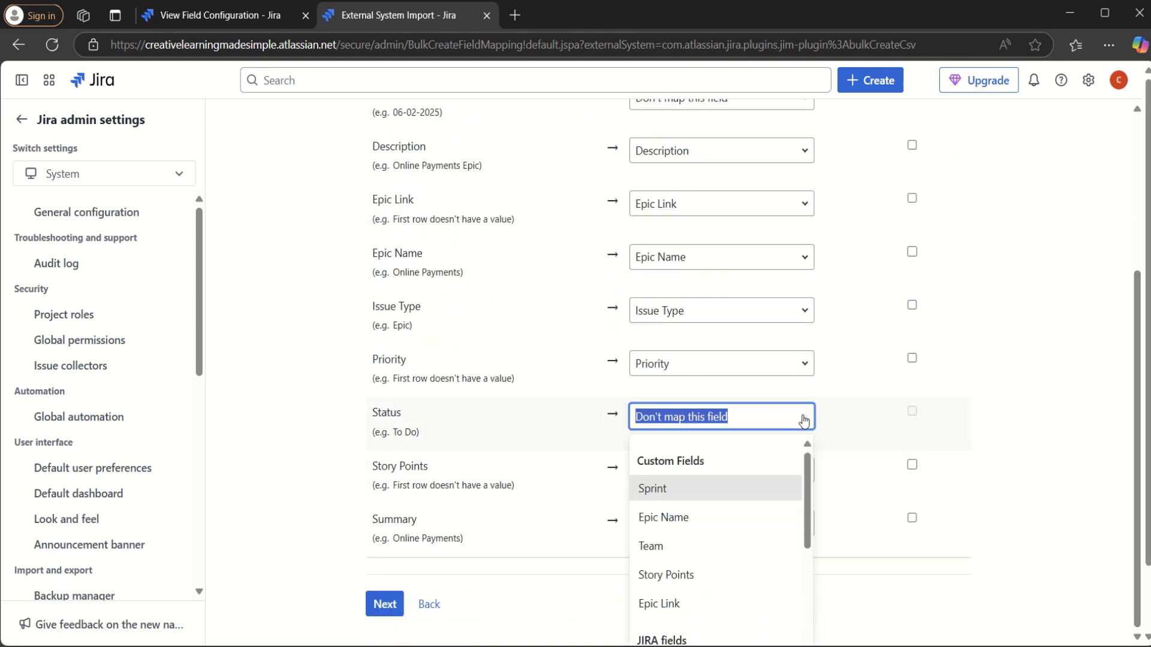
left_click_drag(809, 525, 811, 610)
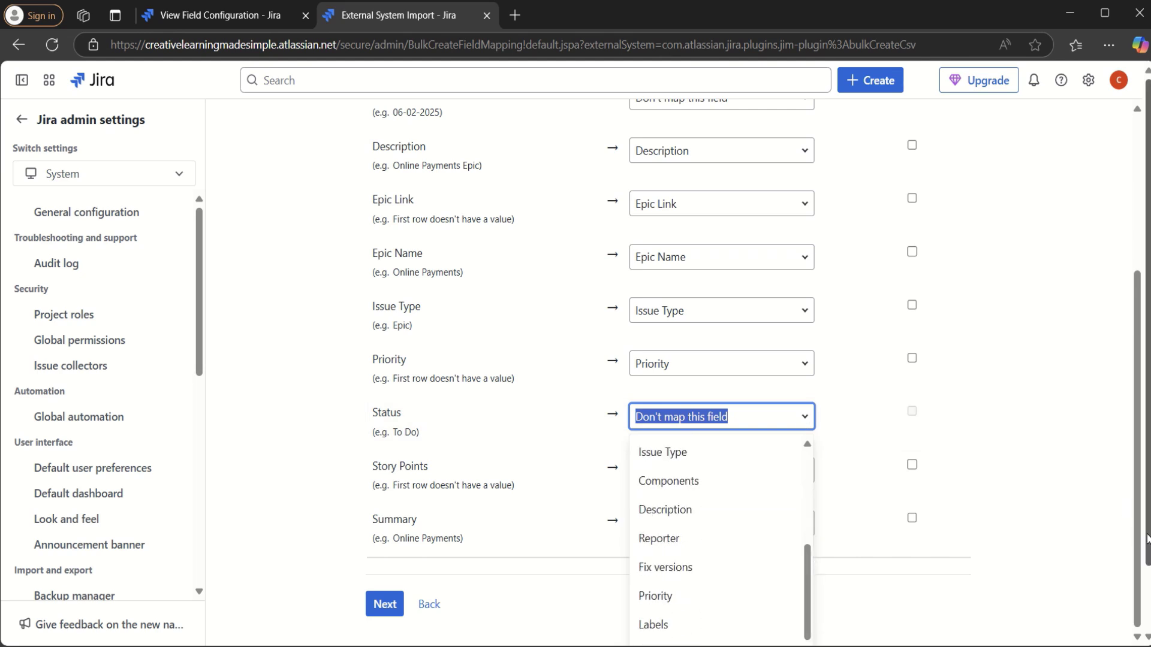
scroll(1146, 596, "down", 1)
scroll(1145, 595, "down", 1)
left_click_drag(807, 531, 807, 587)
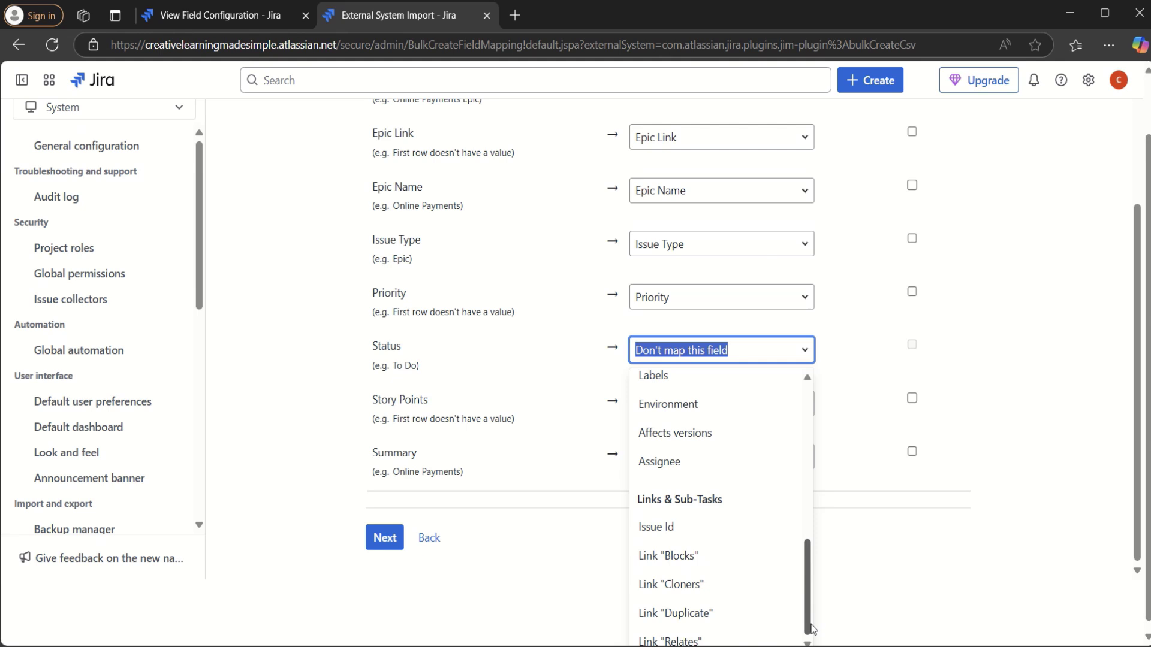
left_click(620, 574)
- Validate the CSV import with automatic value mapping and run the import
left_click(385, 603)
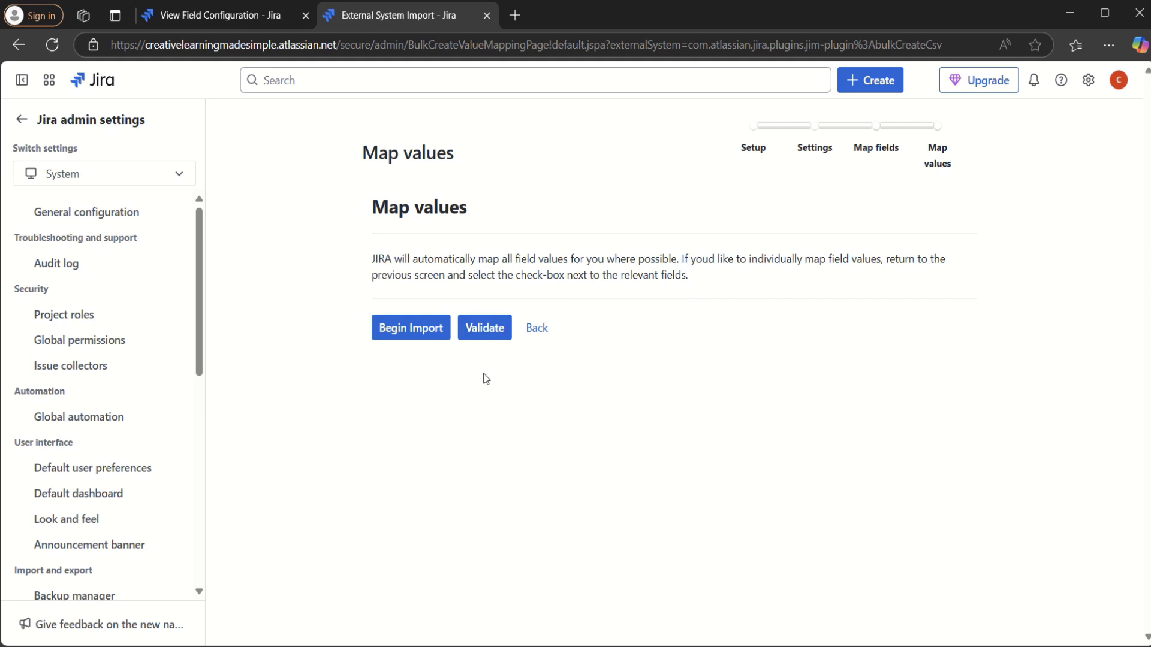
left_click(503, 336)
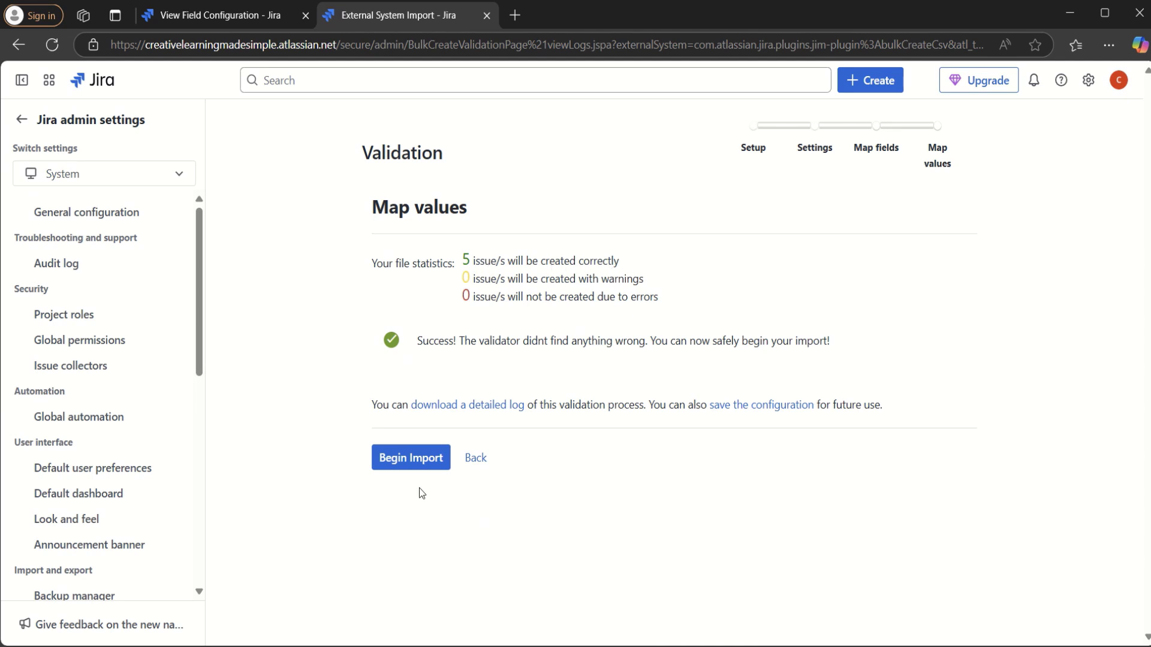
left_click(421, 463)
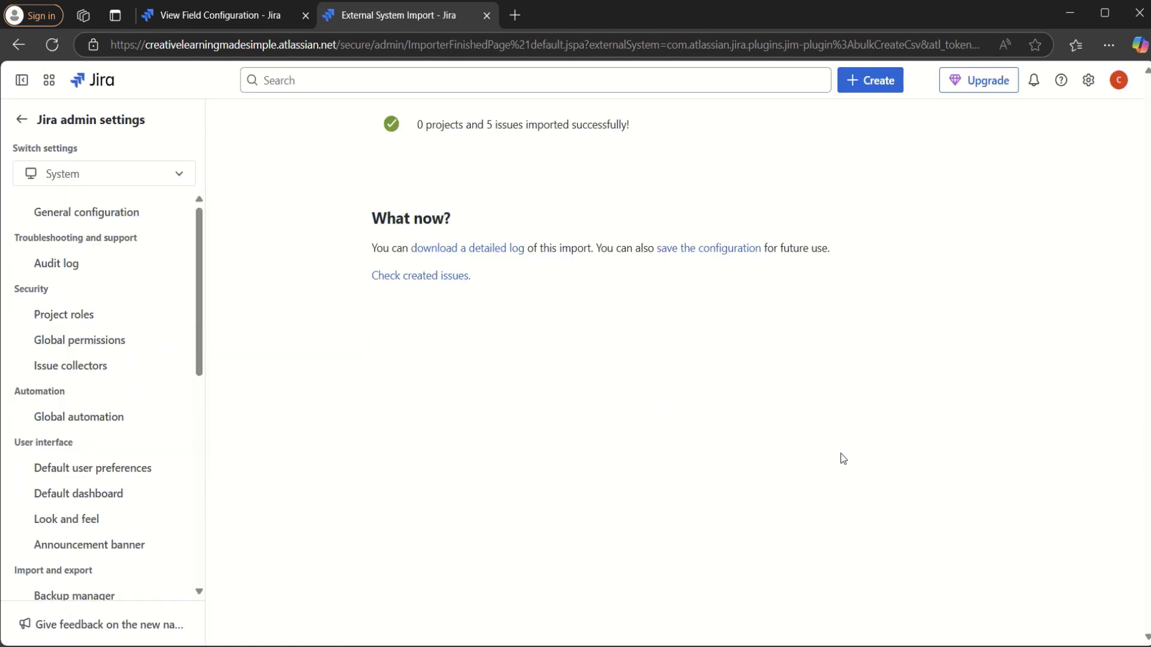
- Open the detailed import log and check it against the description of each row in ImportStoriesinJIRA.csv in Excel
left_click(487, 251)
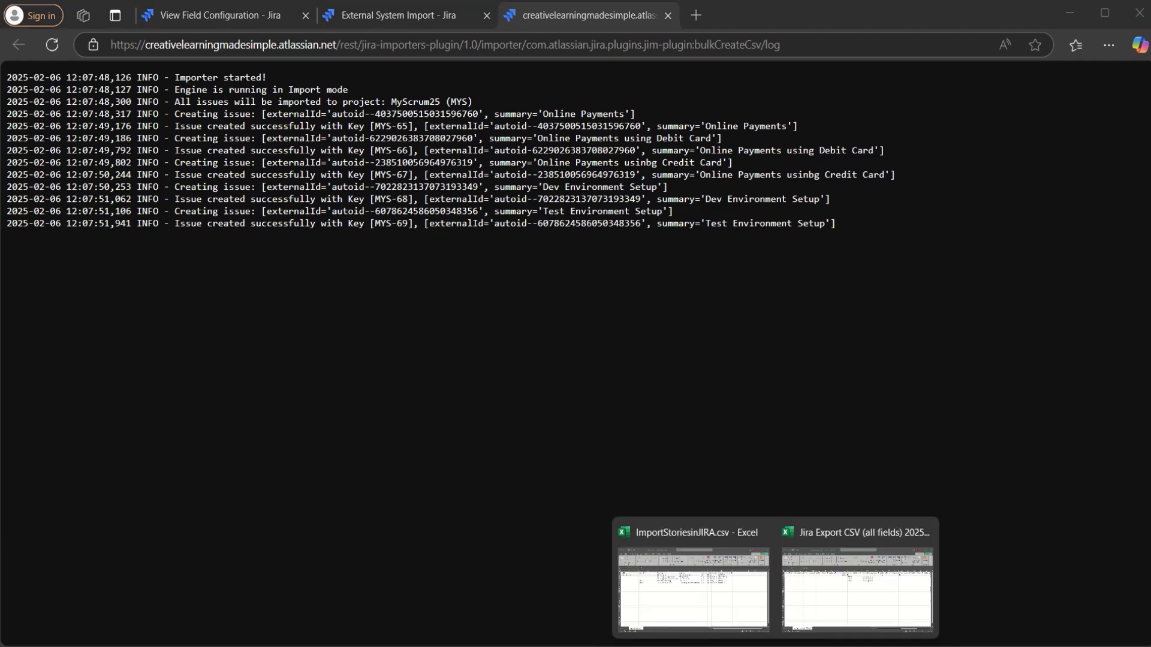
left_click(724, 598)
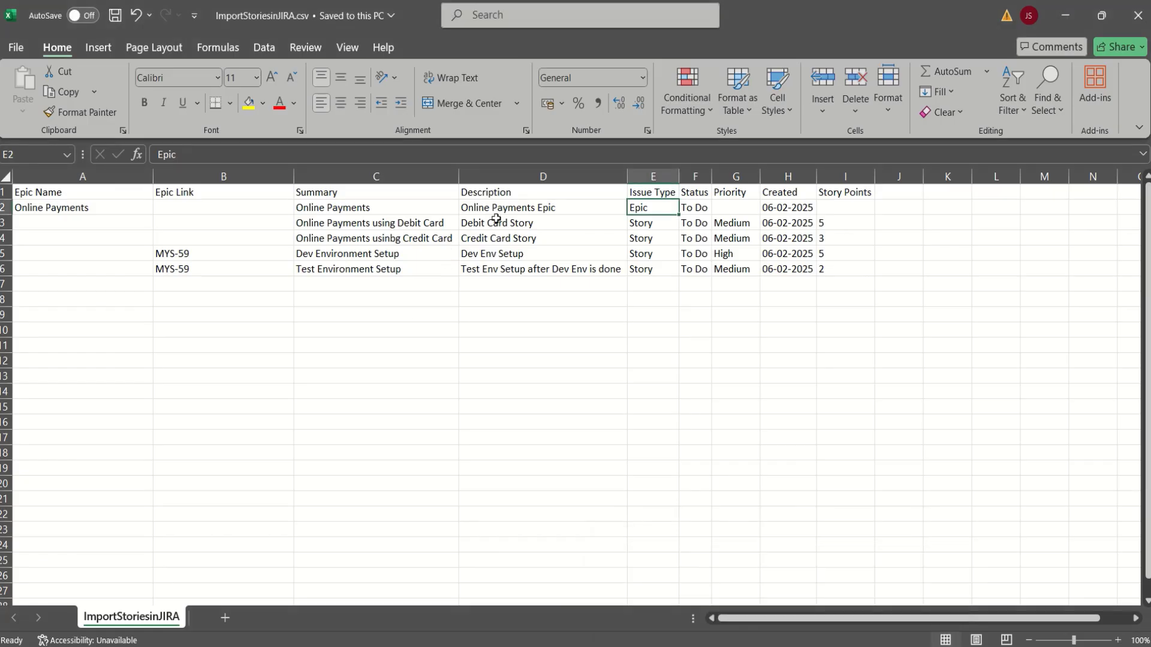
left_click_drag(493, 210, 497, 270)
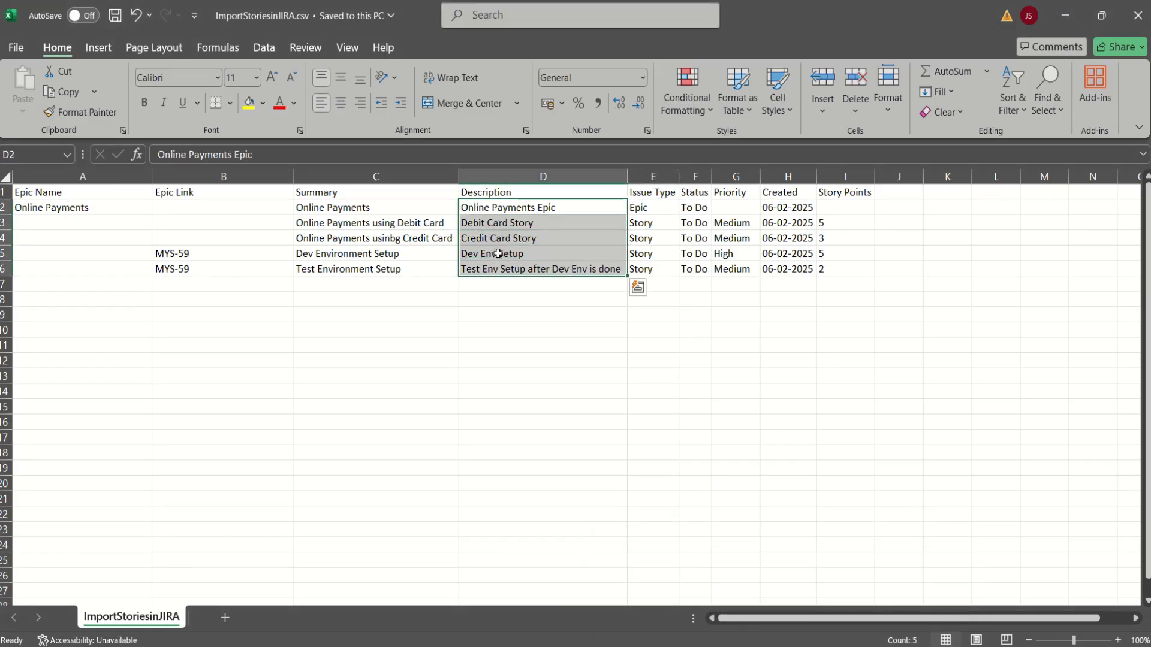
left_click(498, 205)
left_click(510, 224)
left_click(505, 240)
left_click(502, 253)
left_click(500, 271)
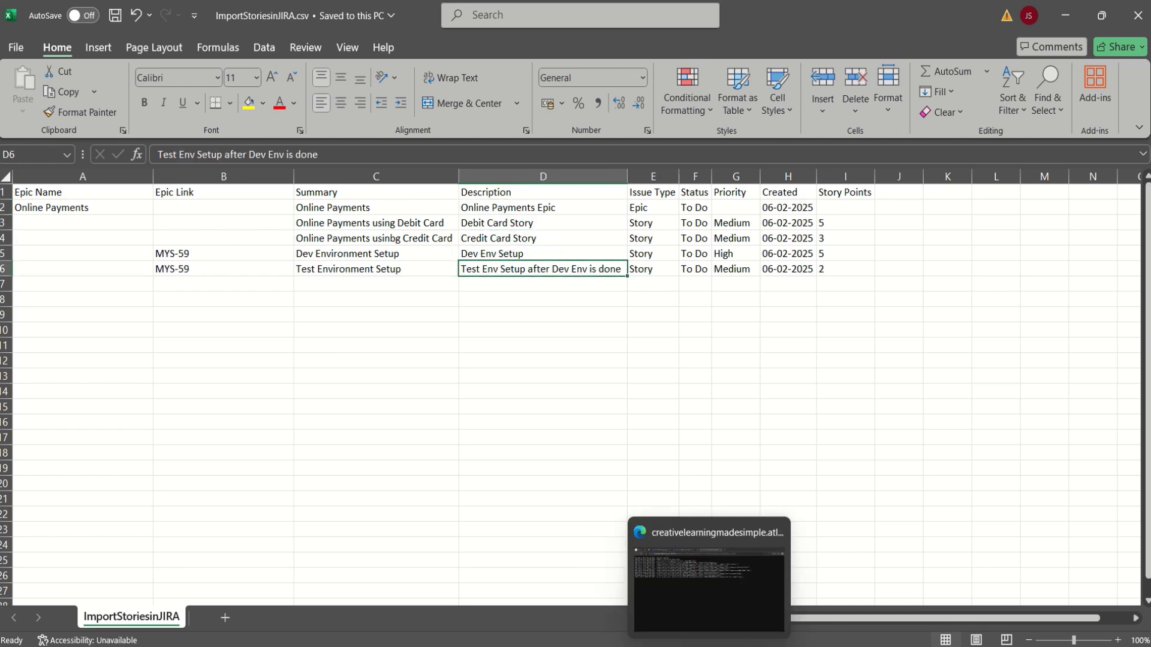
left_click(709, 646)
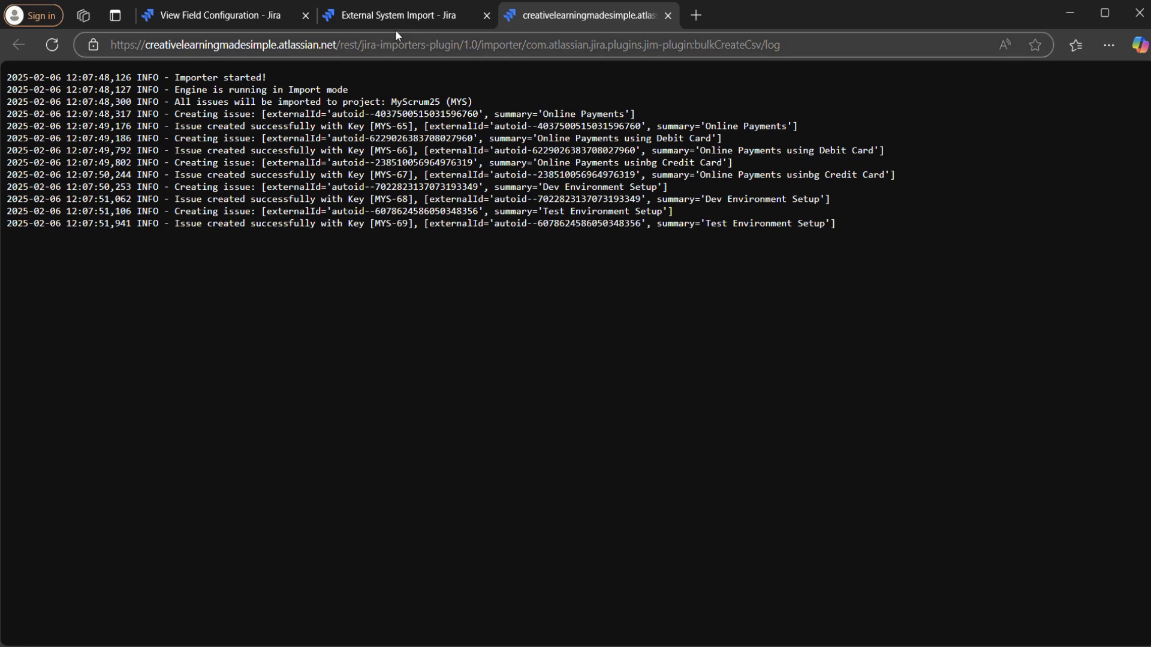
- View the MyScrum25 project's issues as a list and expand the User management epic to examine its child issues
left_click(455, 15)
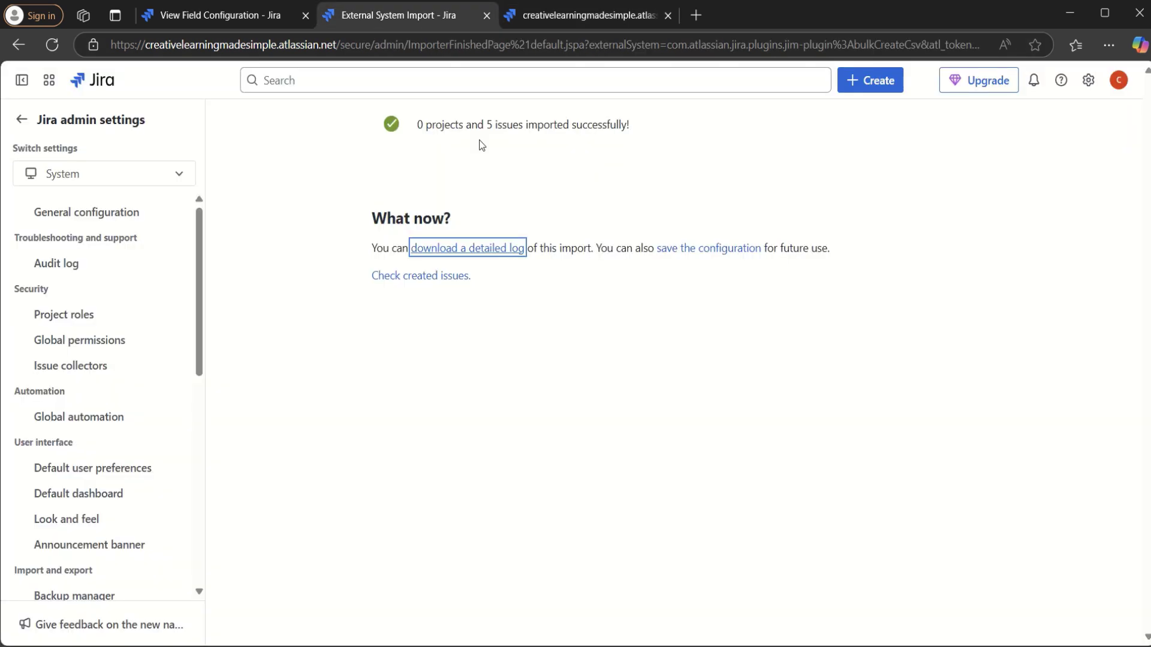
left_click(249, 17)
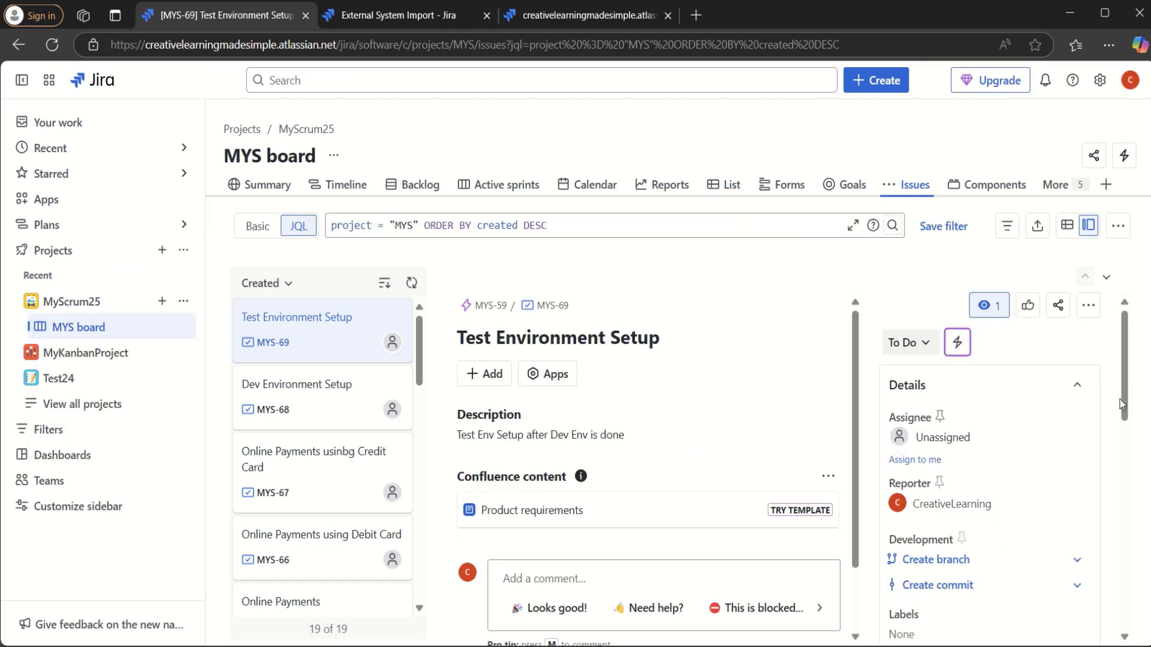
left_click(725, 185)
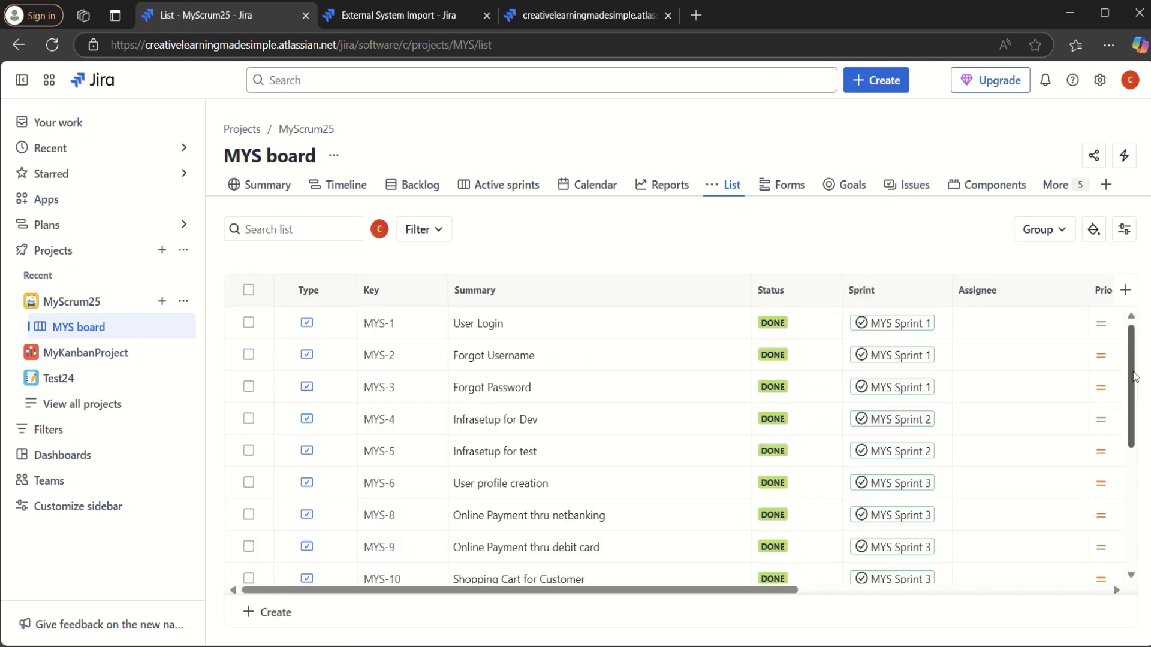
scroll(1144, 576, "down", 5)
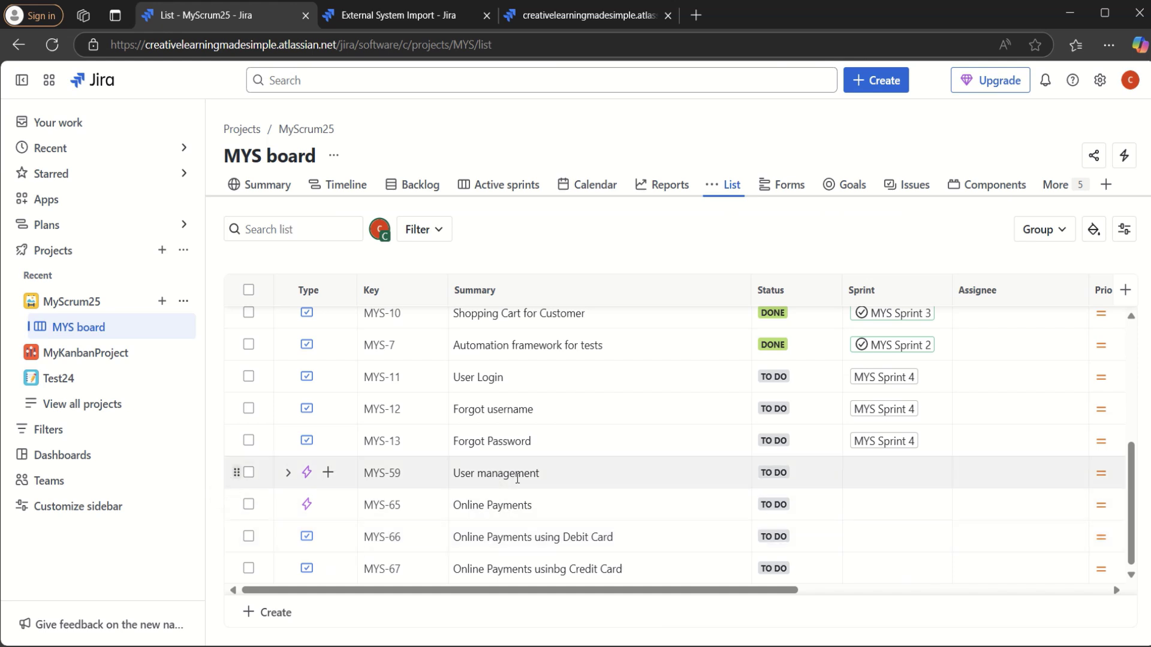
left_click(287, 473)
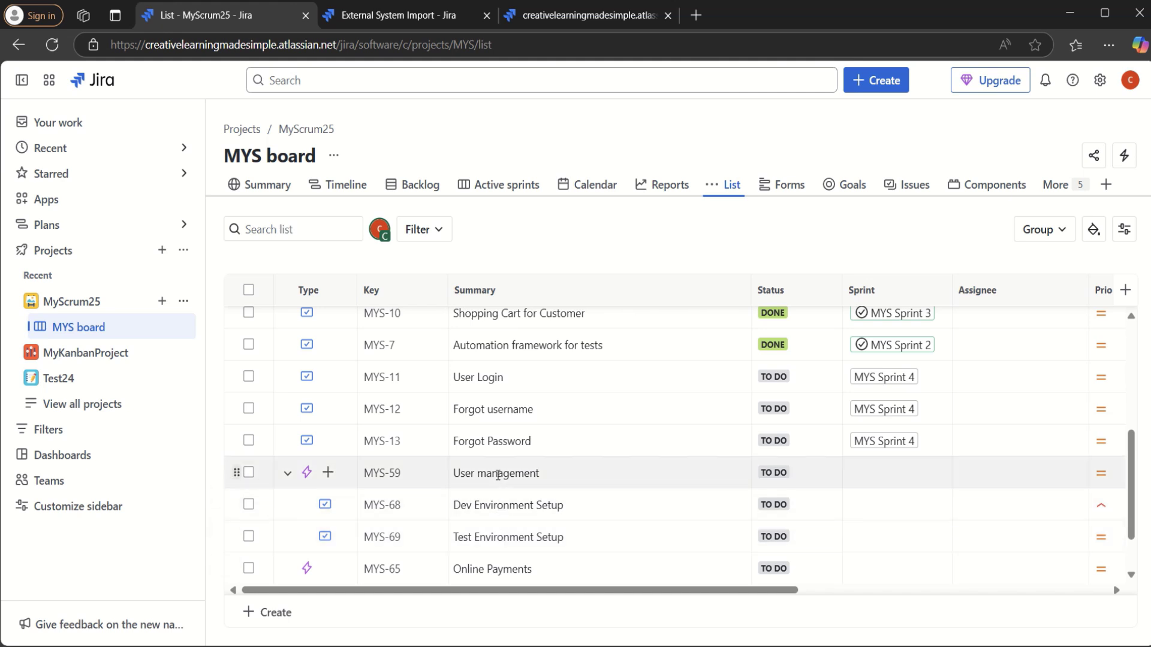
- Open the MYS board backlog and compare the imported stories' points with the Story Points column in ImportStoriesinJIRA.csv
left_click(421, 183)
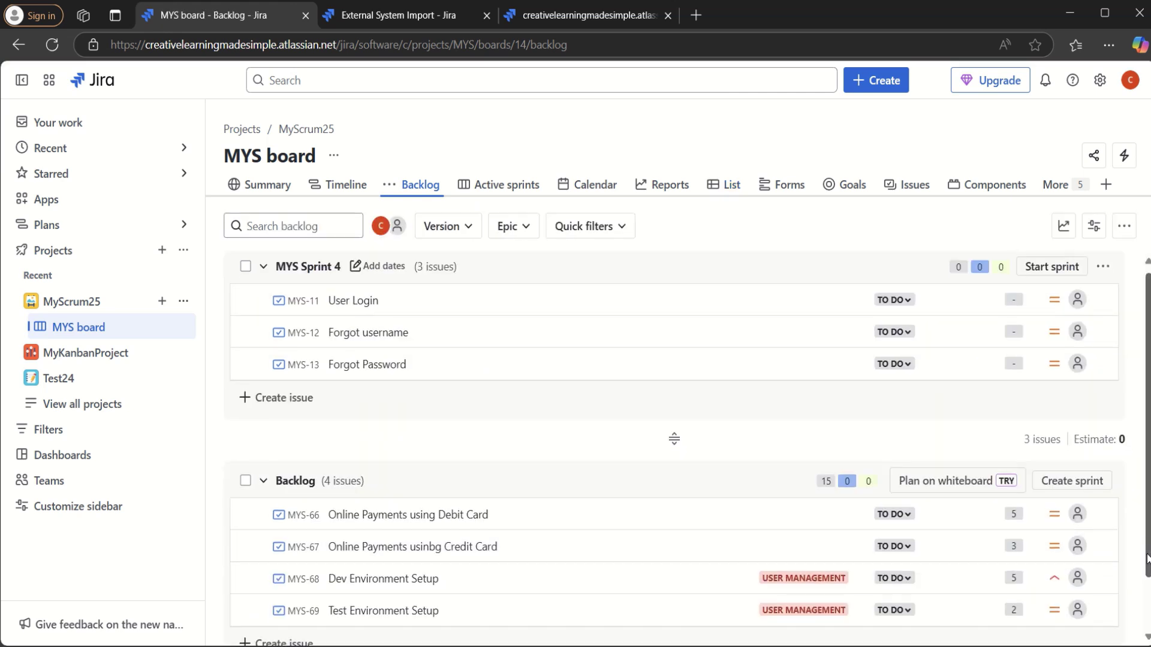
scroll(1146, 557, "down", 1)
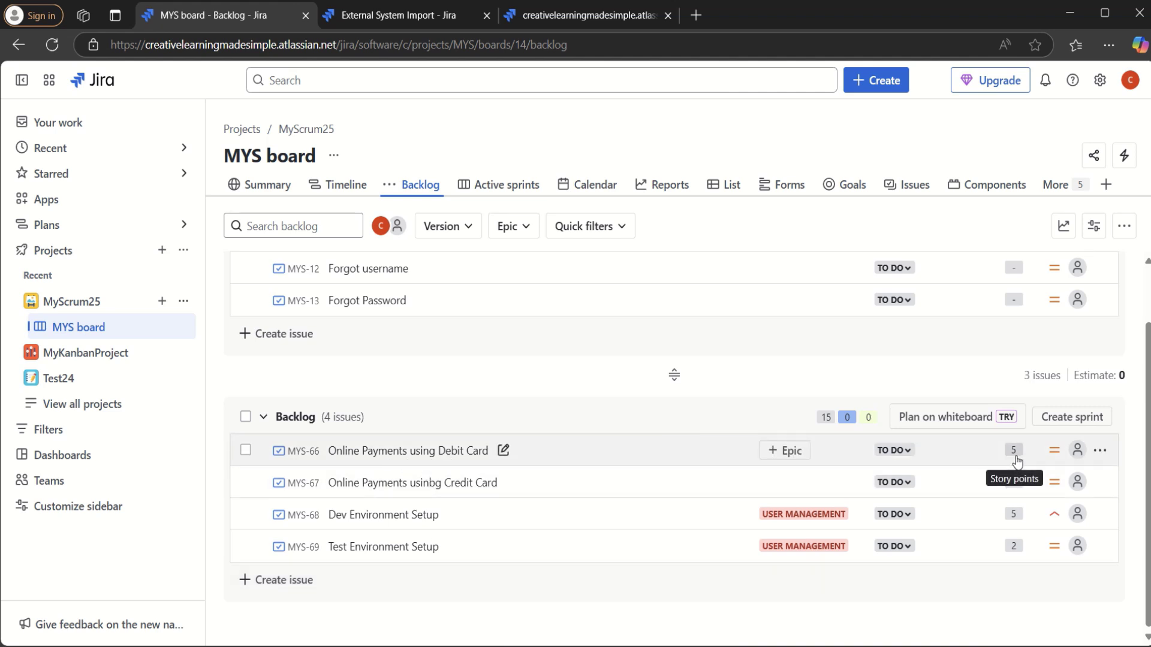
mouse_move(774, 644)
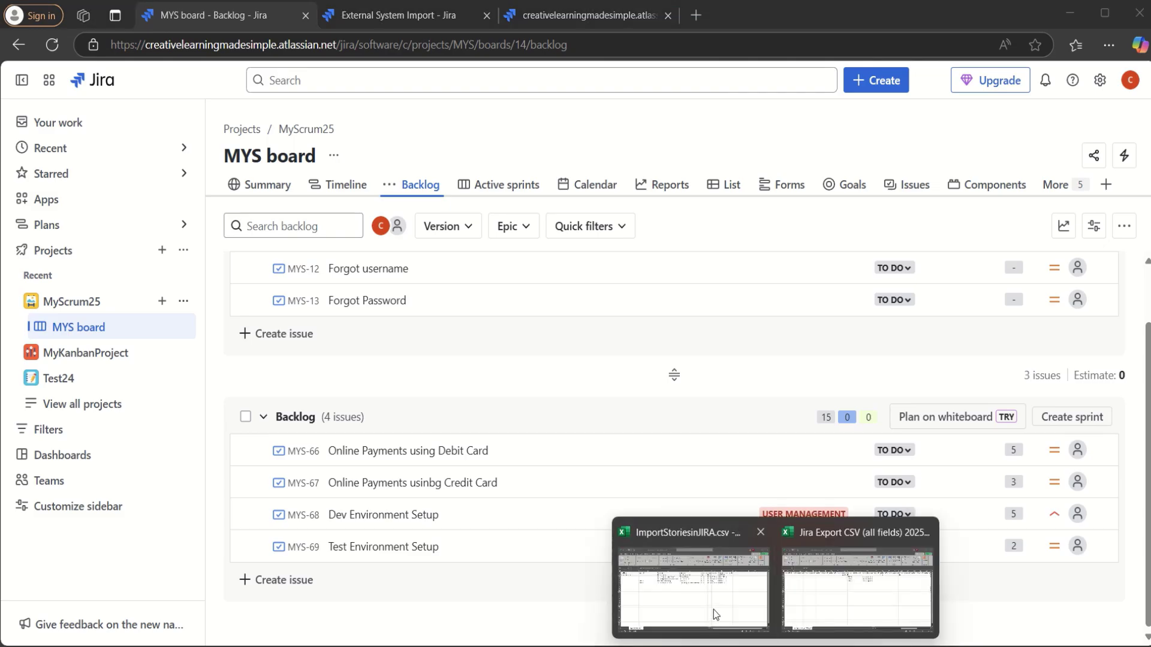
left_click(713, 610)
left_click(834, 223)
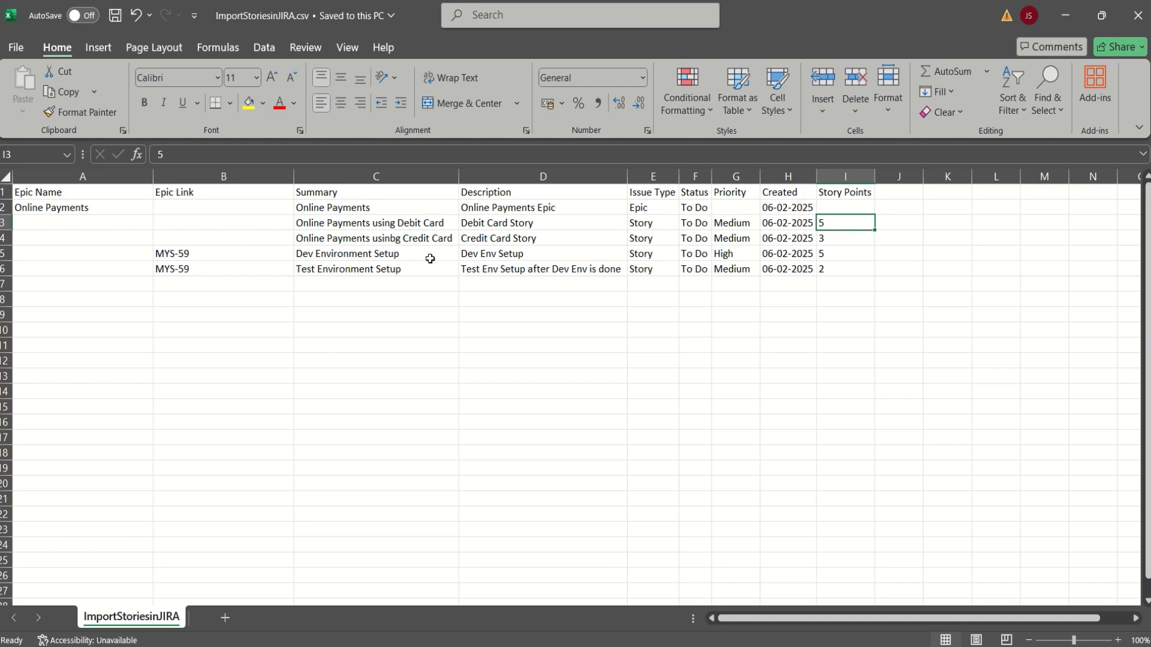
left_click(393, 255)
left_click(839, 256)
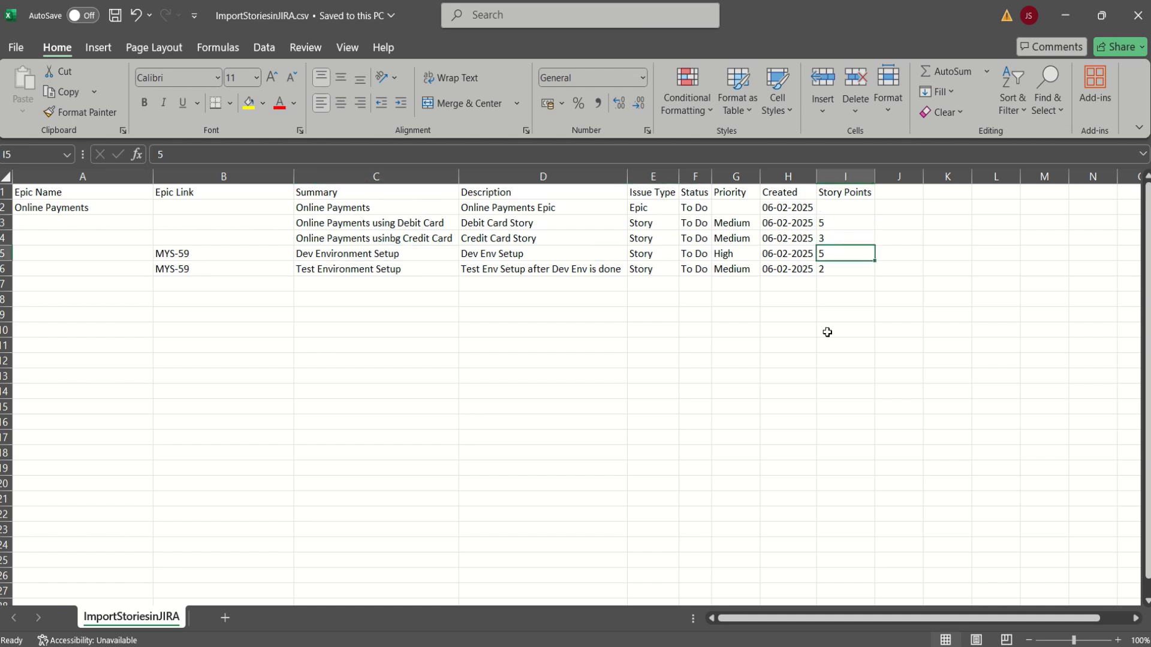
left_click(845, 274)
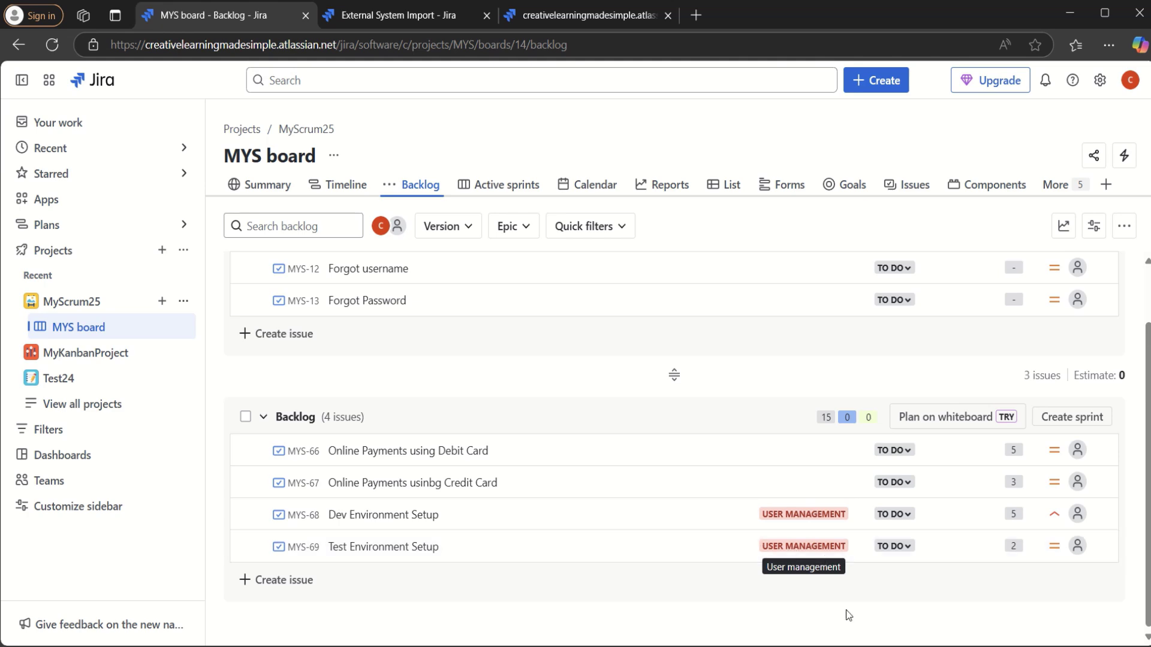
- Compare the Epic Link column in ImportStoriesinJIRA.csv with the epic labels on the stories in the Jira backlog
mouse_move(795, 645)
left_click(704, 615)
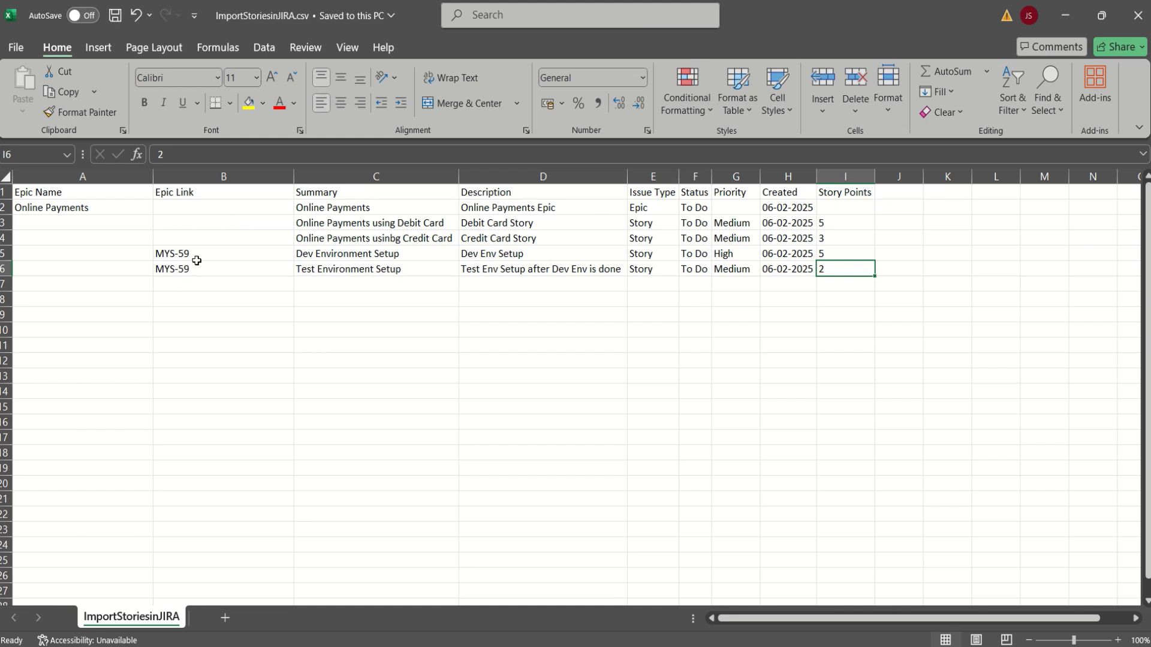
left_click(1066, 11)
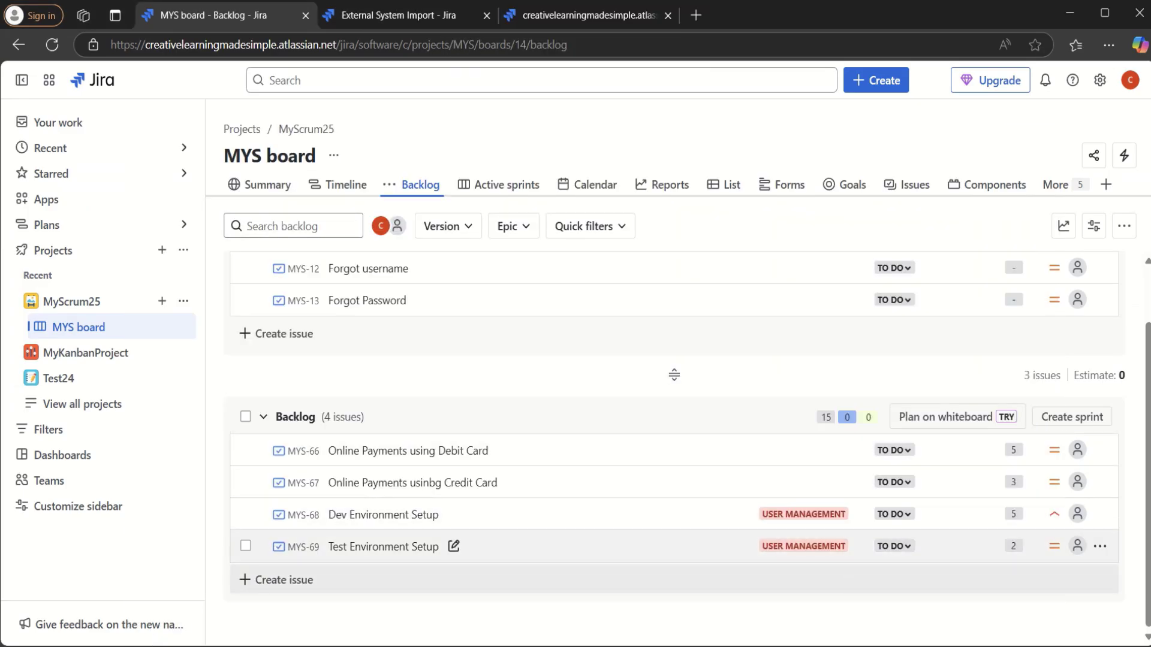
scroll(851, 546, "up", 2)
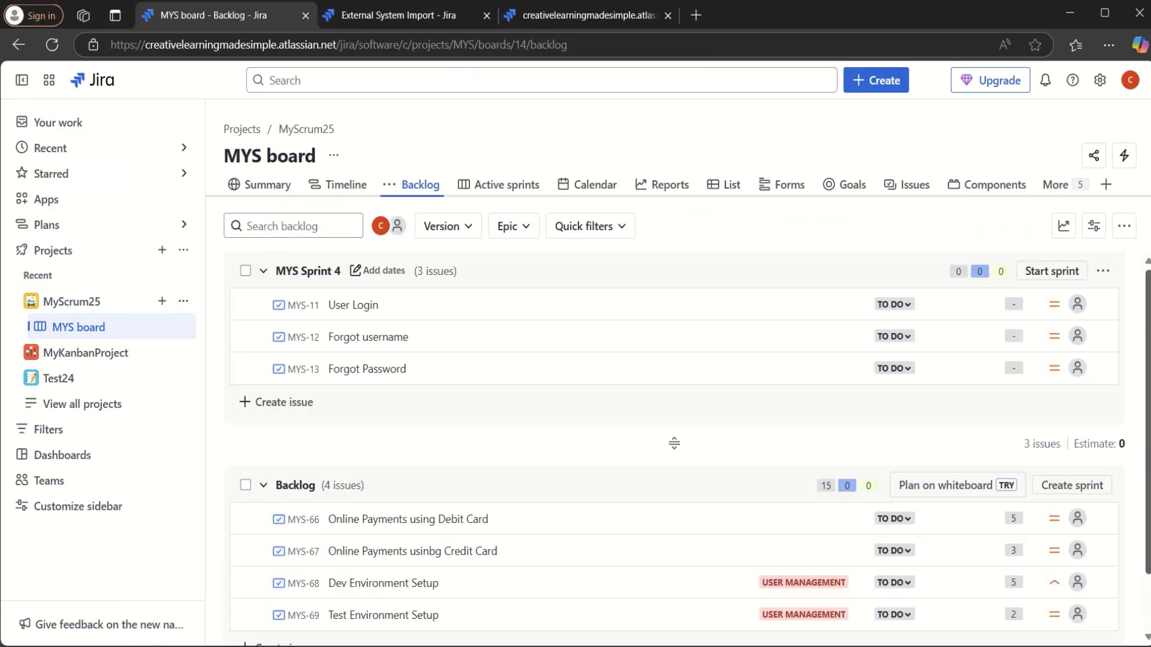
scroll(674, 443, "down", 1)
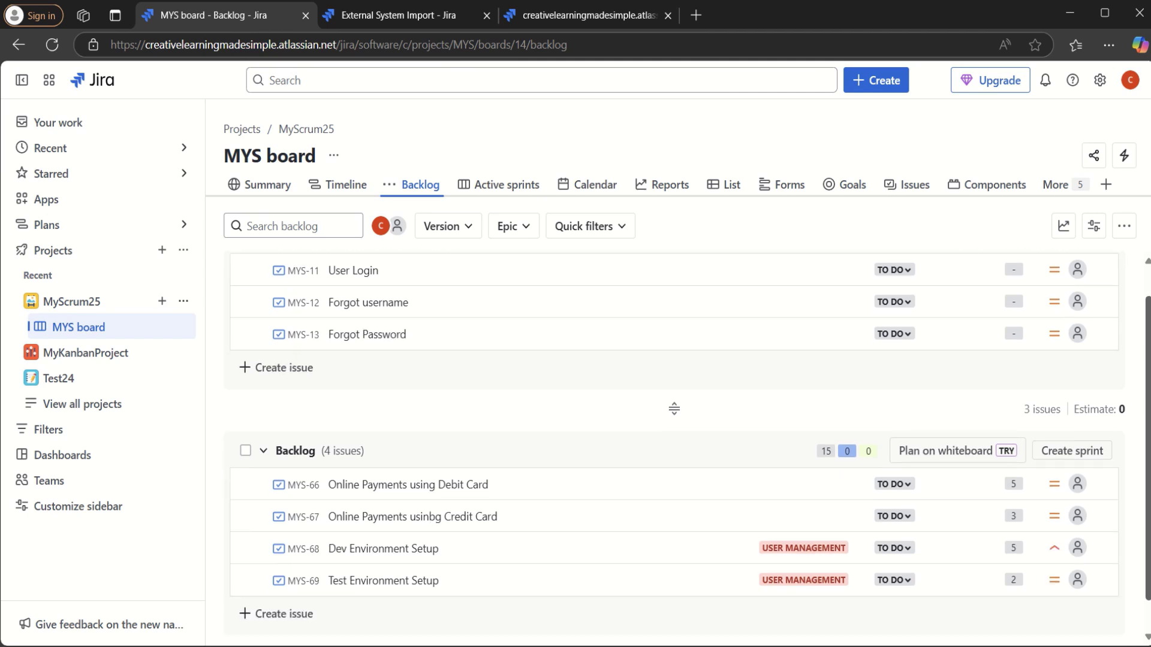
scroll(422, 284, "up", 1)
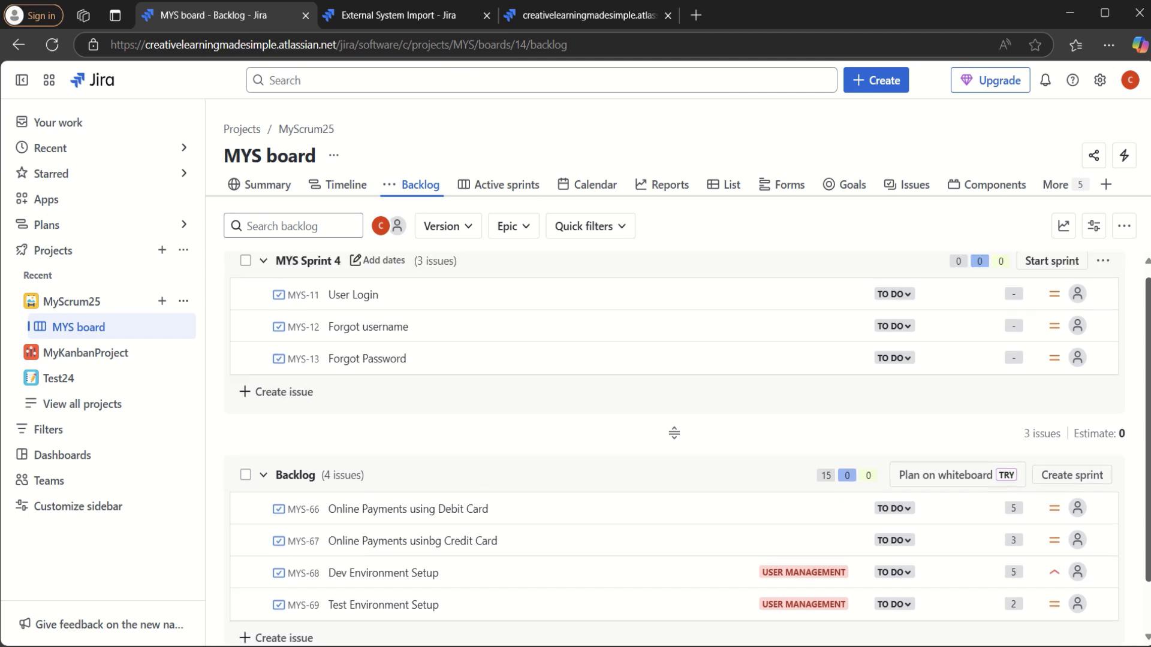
- Inspect the backlog's epic filter options and check the Online Payments epic against the Epic Name column in ImportStoriesinJIRA.csv
left_click(530, 234)
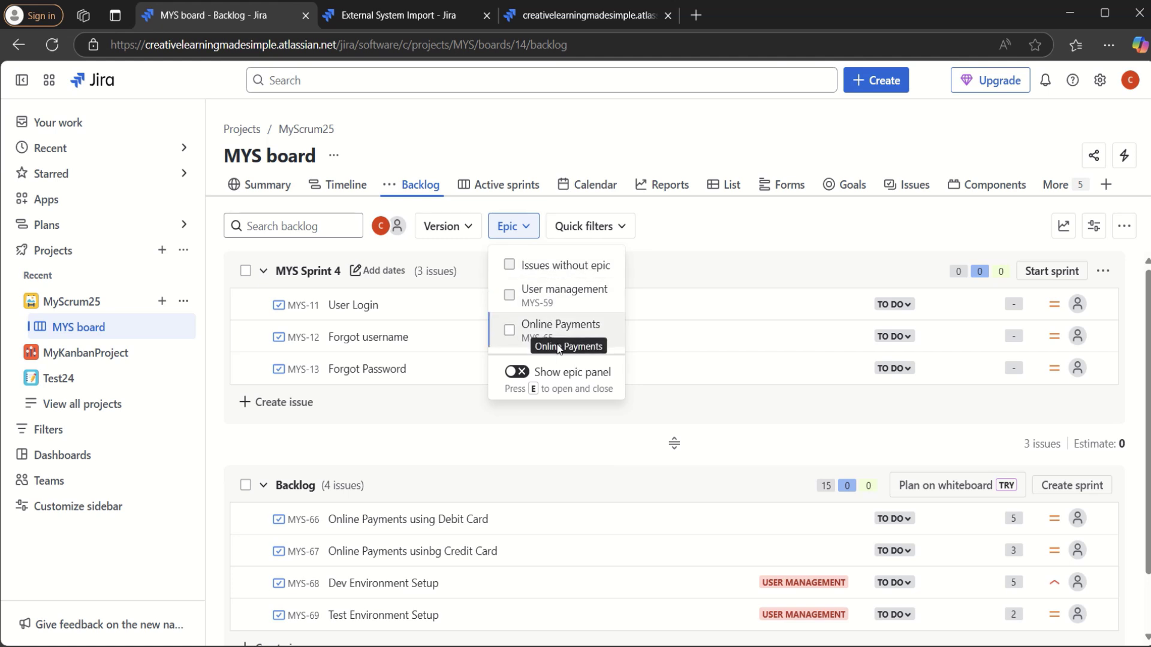
left_click(775, 646)
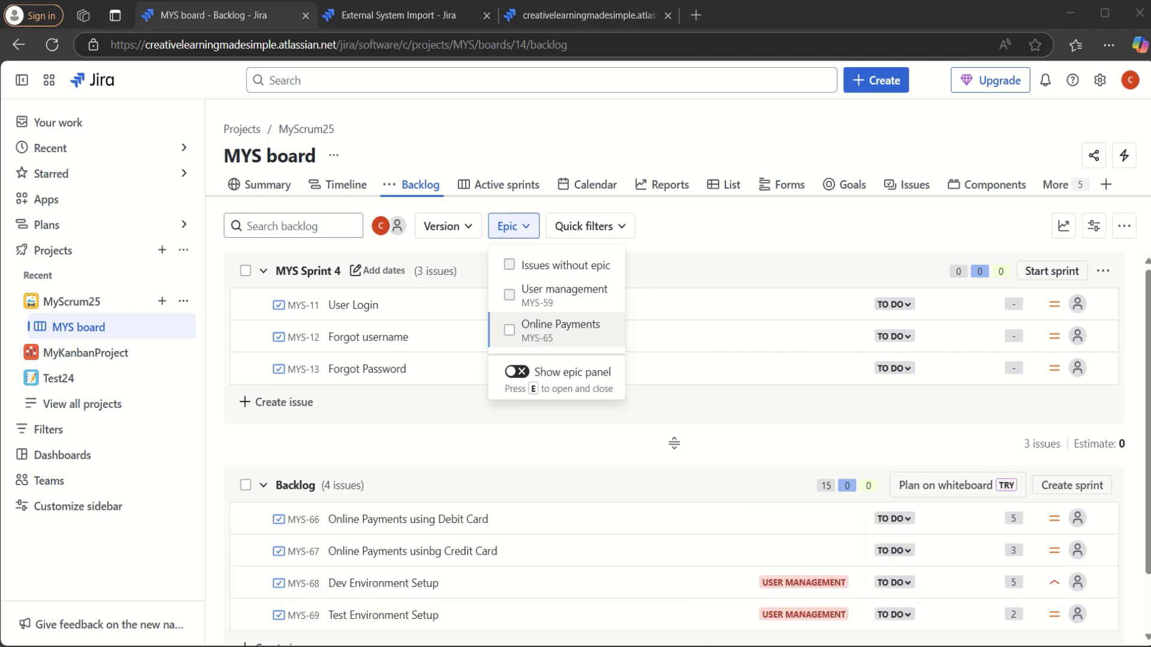
left_click(724, 610)
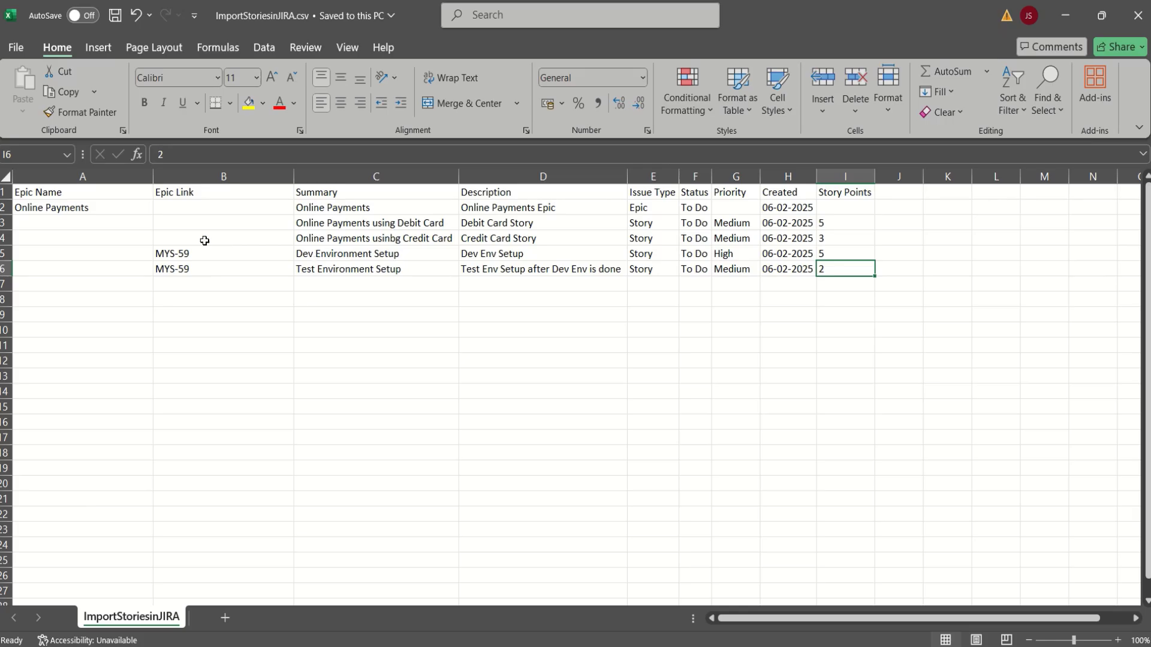
left_click(90, 209)
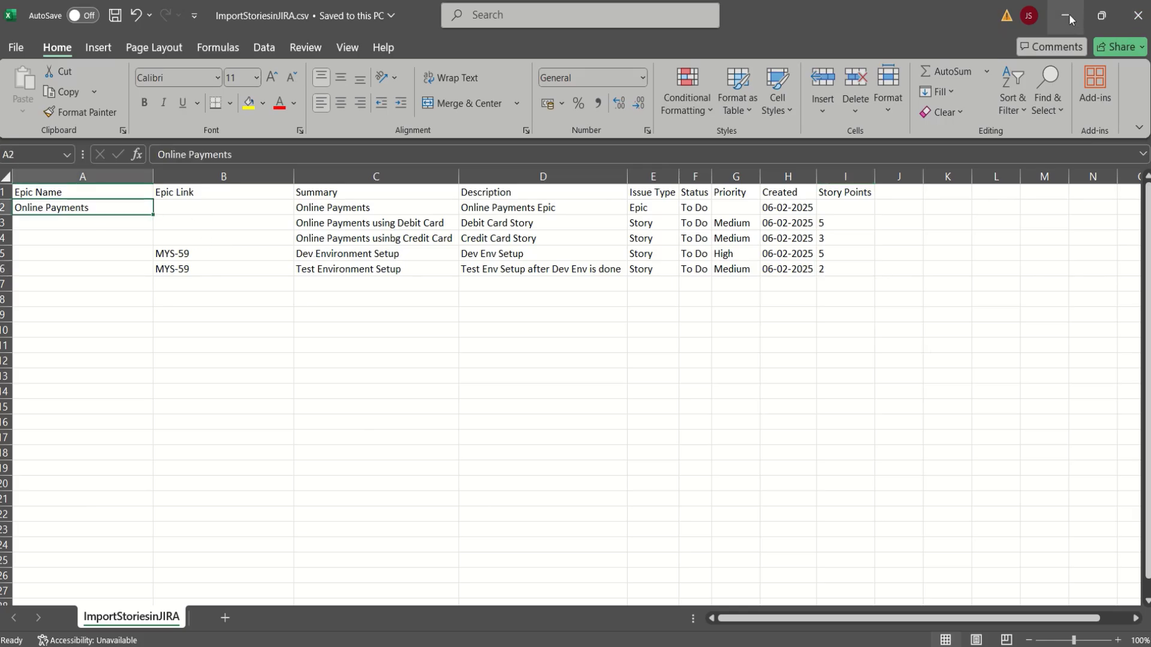
left_click(1101, 15)
key("alt+Tab")
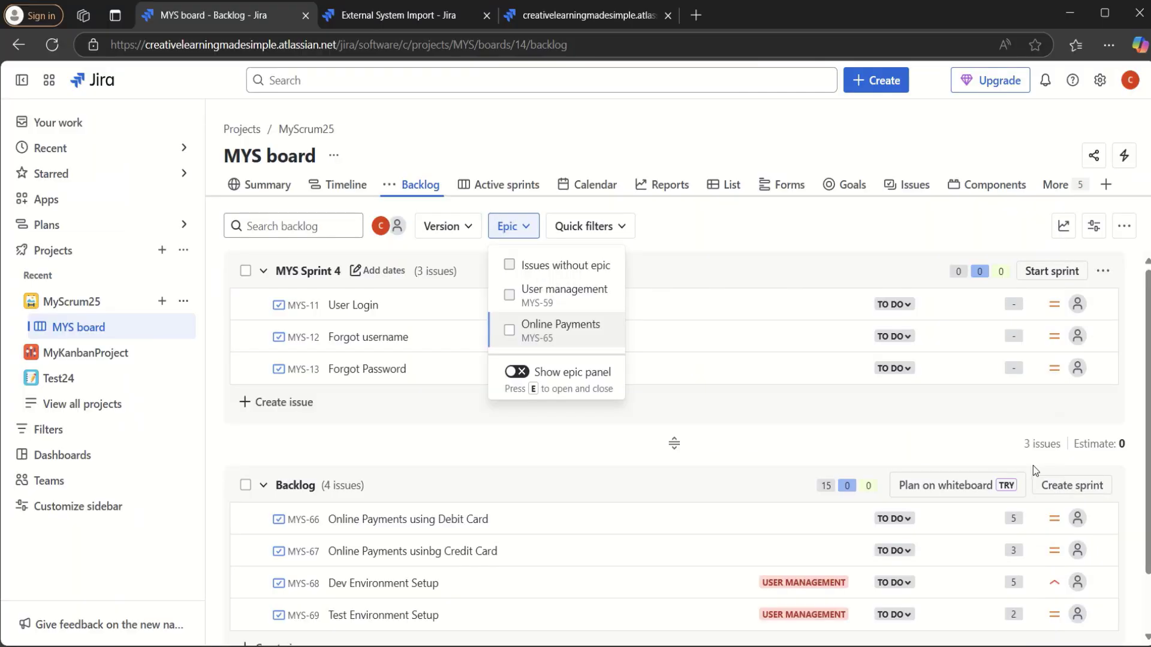
left_click(826, 225)
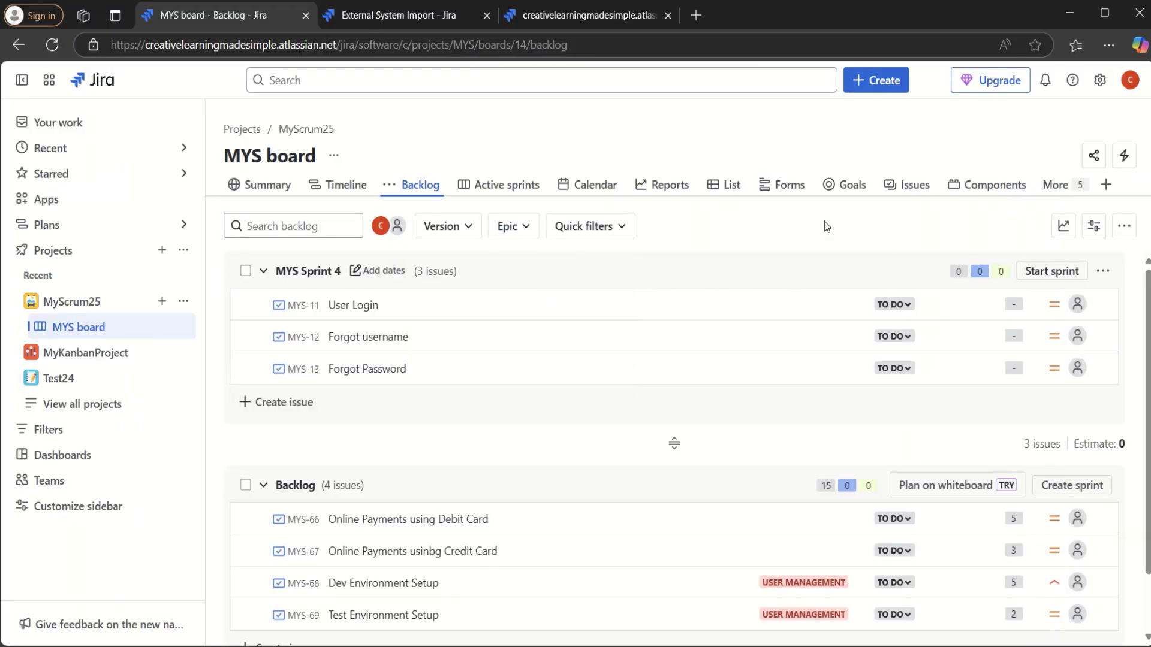